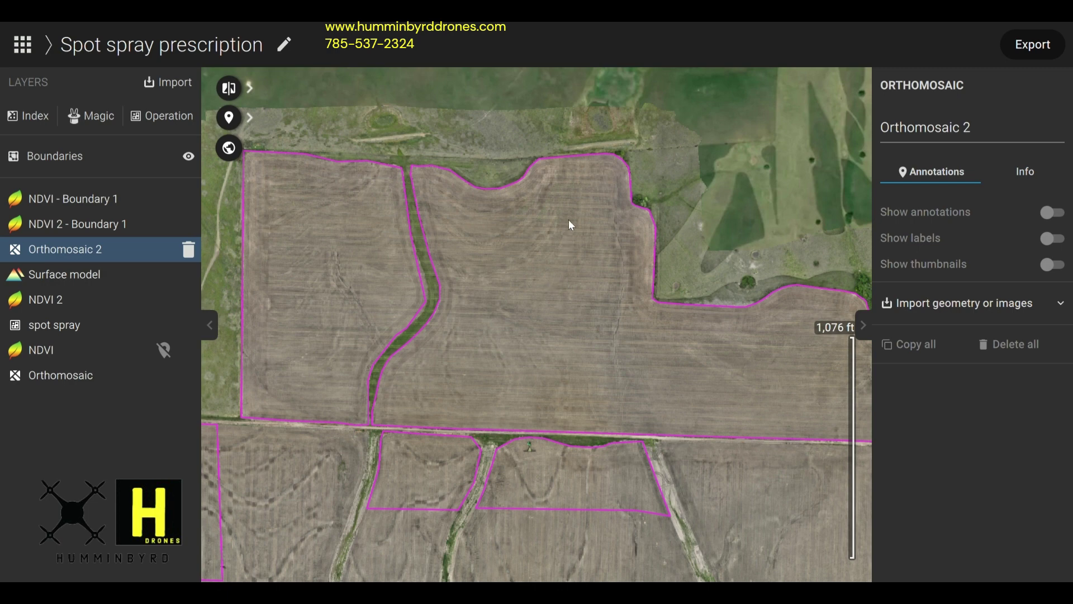
# Examine the Orthomosaic 2 layer up close for weed patches, from the field's eastern end across to its northwest corner.
pyautogui.moveTo(634, 337); pyautogui.dragTo(582, 341)
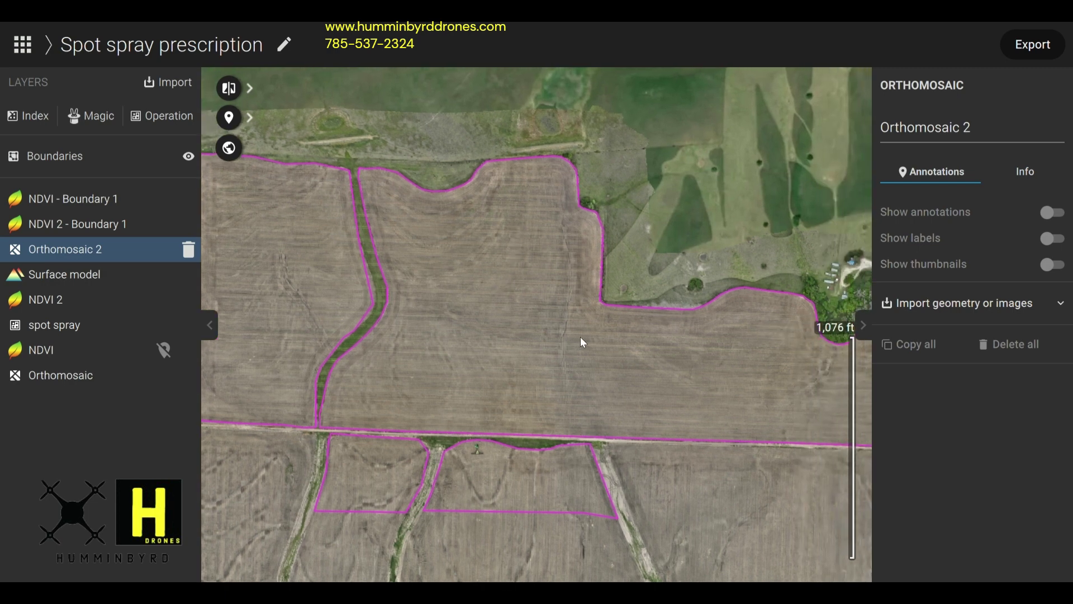
pyautogui.moveTo(643, 374); pyautogui.dragTo(568, 375)
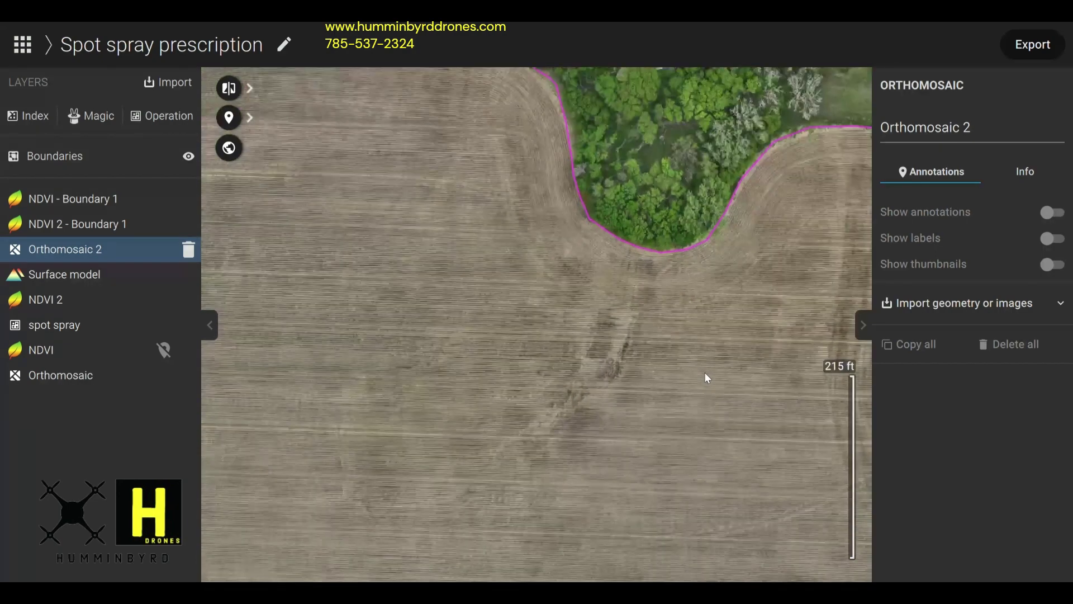
pyautogui.scroll(3, 559, 388)
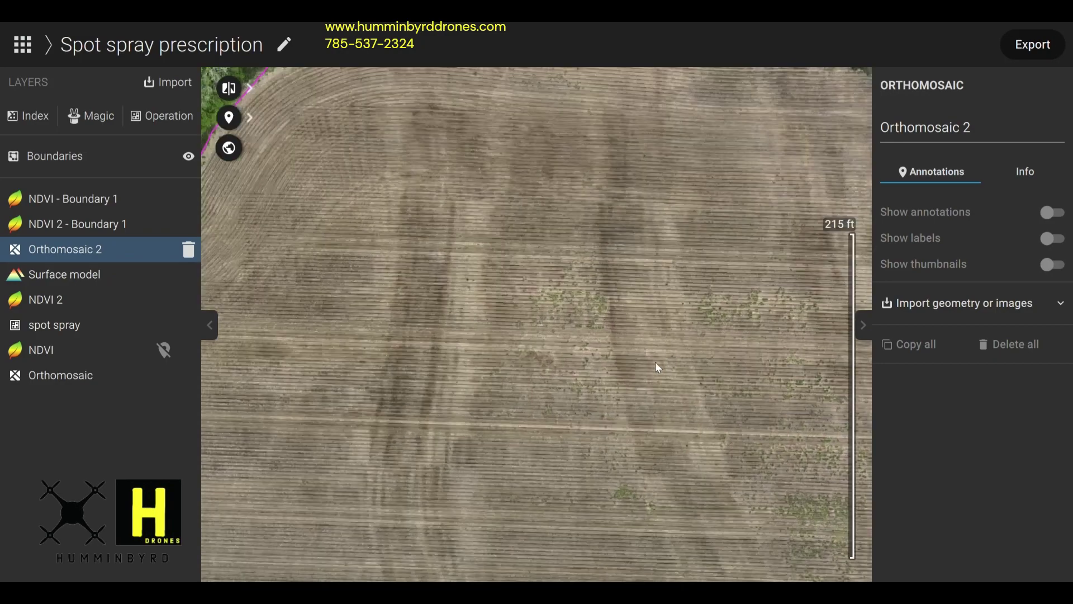
pyautogui.scroll(-5, 589, 374)
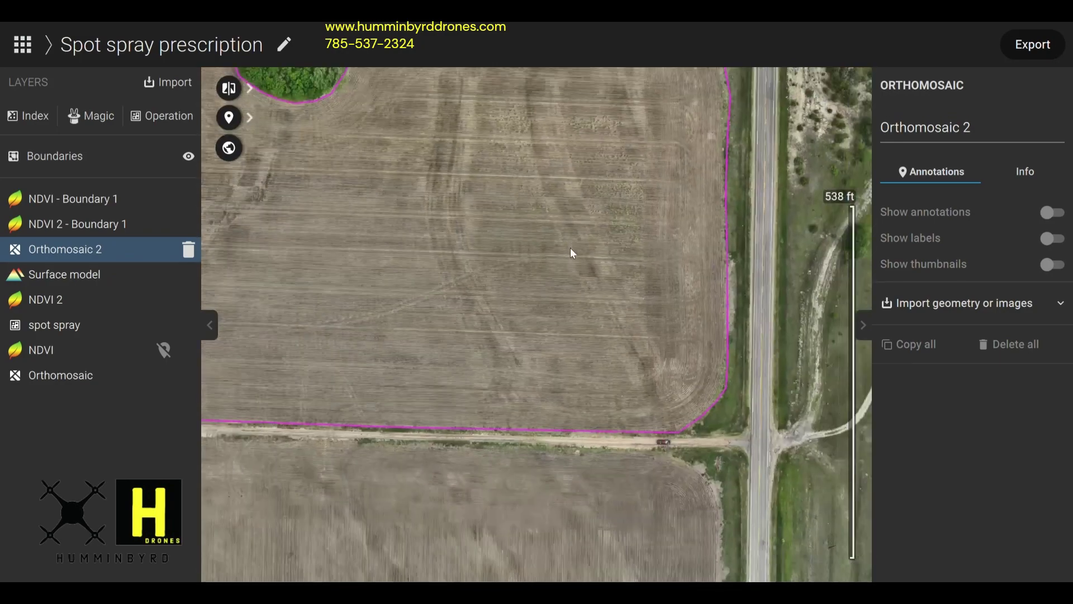
pyautogui.moveTo(559, 311); pyautogui.dragTo(744, 391)
pyautogui.moveTo(580, 339); pyautogui.dragTo(665, 358)
pyautogui.moveTo(509, 327); pyautogui.dragTo(666, 345)
pyautogui.moveTo(461, 335); pyautogui.dragTo(687, 379)
pyautogui.moveTo(433, 322); pyautogui.dragTo(665, 486)
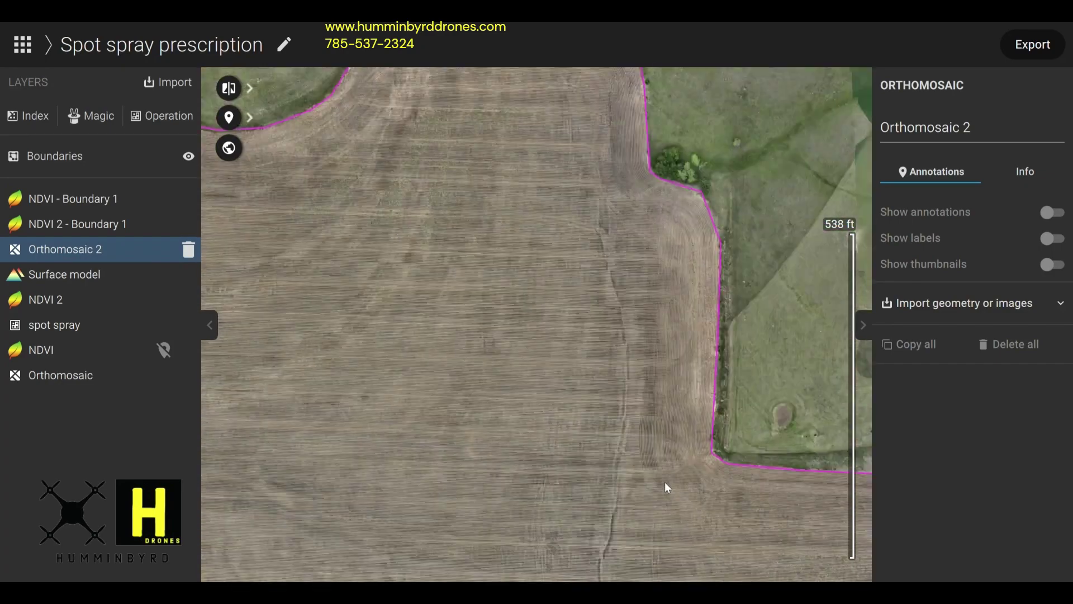
pyautogui.moveTo(494, 380); pyautogui.dragTo(614, 401)
pyautogui.scroll(4, 593, 237)
pyautogui.scroll(-5, 592, 236)
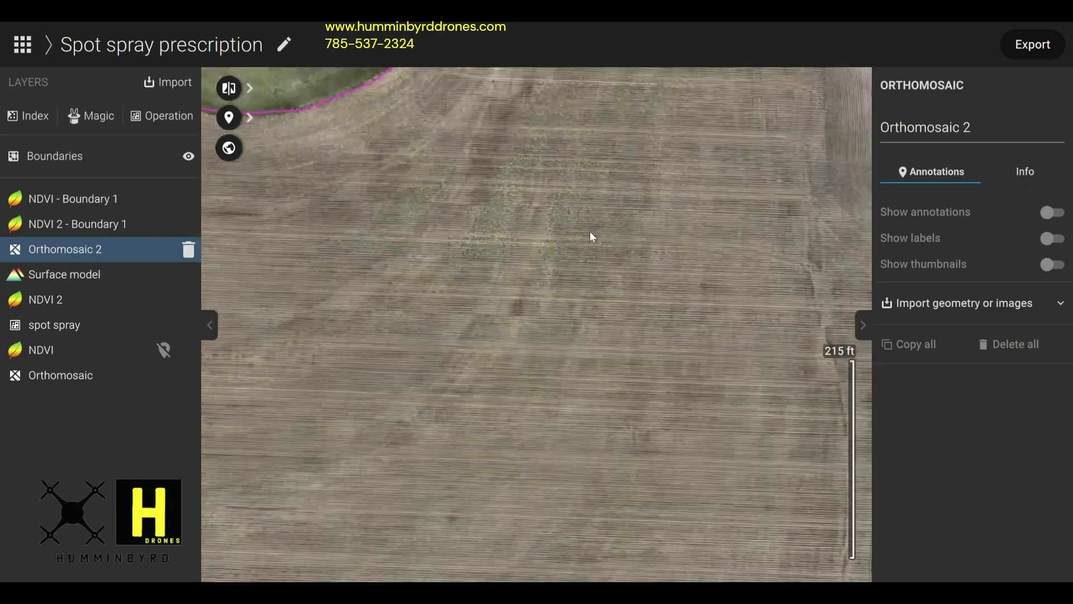
pyautogui.scroll(-3, 589, 234)
pyautogui.moveTo(510, 244); pyautogui.dragTo(667, 347)
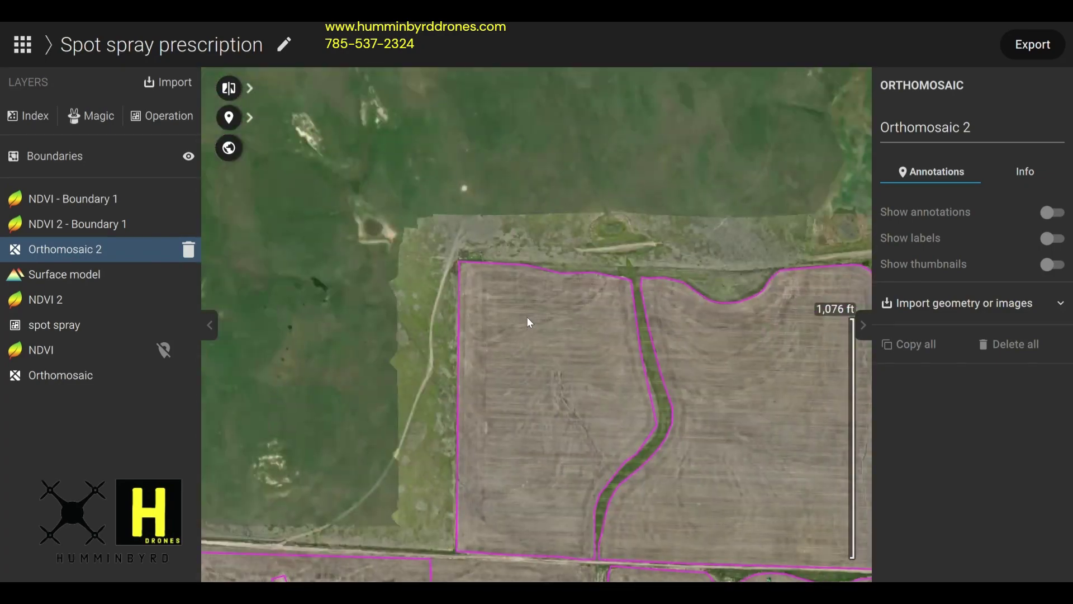
pyautogui.scroll(5, 528, 319)
pyautogui.scroll(-1, 522, 309)
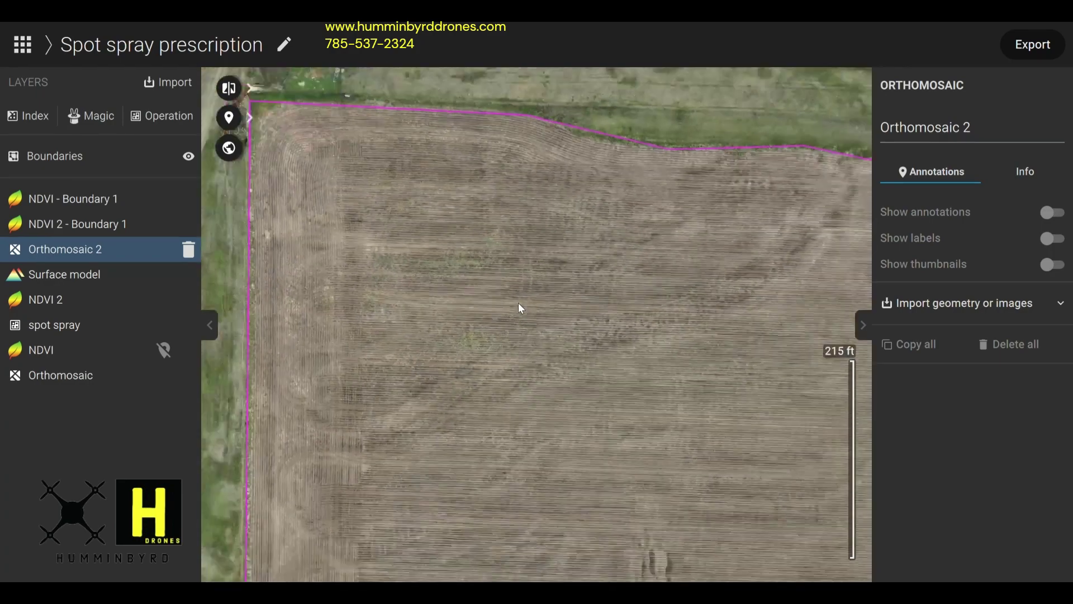
pyautogui.scroll(-4, 520, 308)
# Display the NDVI - Boundary 1 layer and widen its index value range to 0.073–0.915.
pyautogui.click(141, 205)
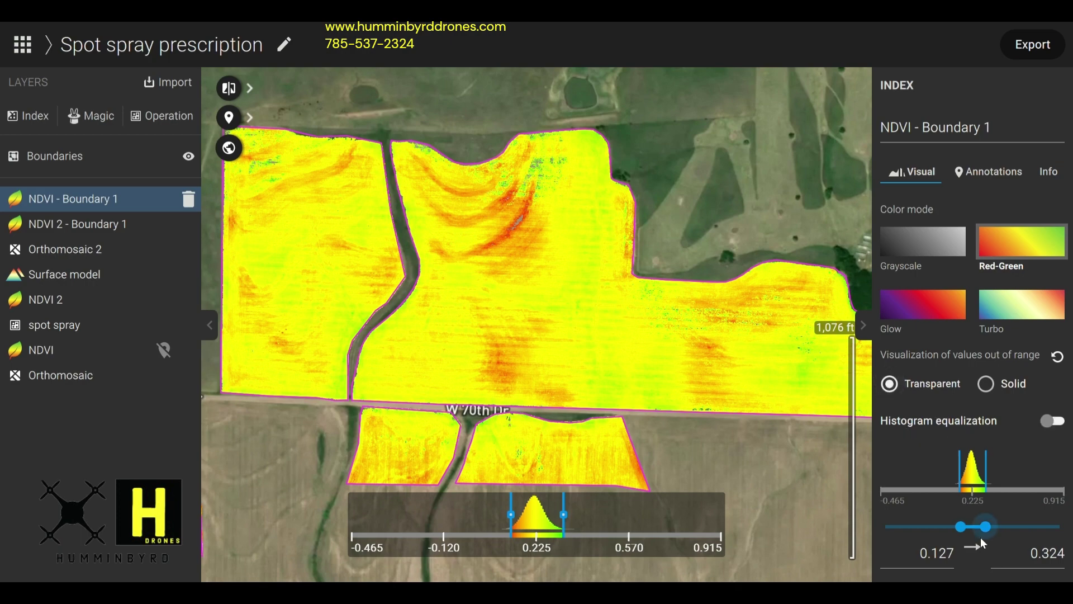
pyautogui.moveTo(987, 529); pyautogui.dragTo(1064, 540)
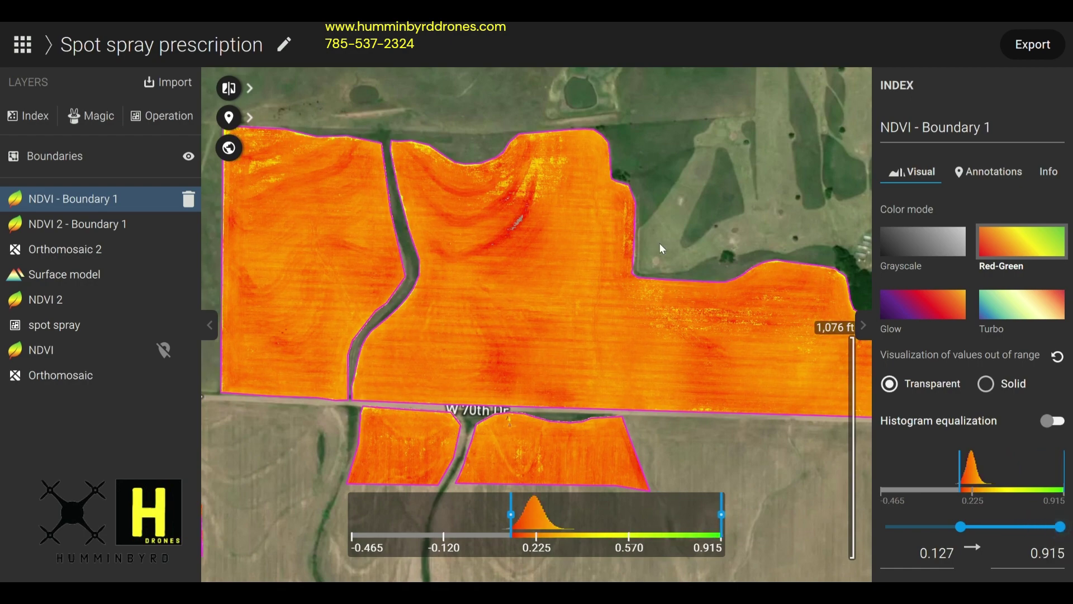
pyautogui.moveTo(960, 527); pyautogui.dragTo(954, 529)
# Examine the recoloured NDVI map across the fields and compare the higher-index patches with the surrounding ground.
pyautogui.scroll(3, 663, 346)
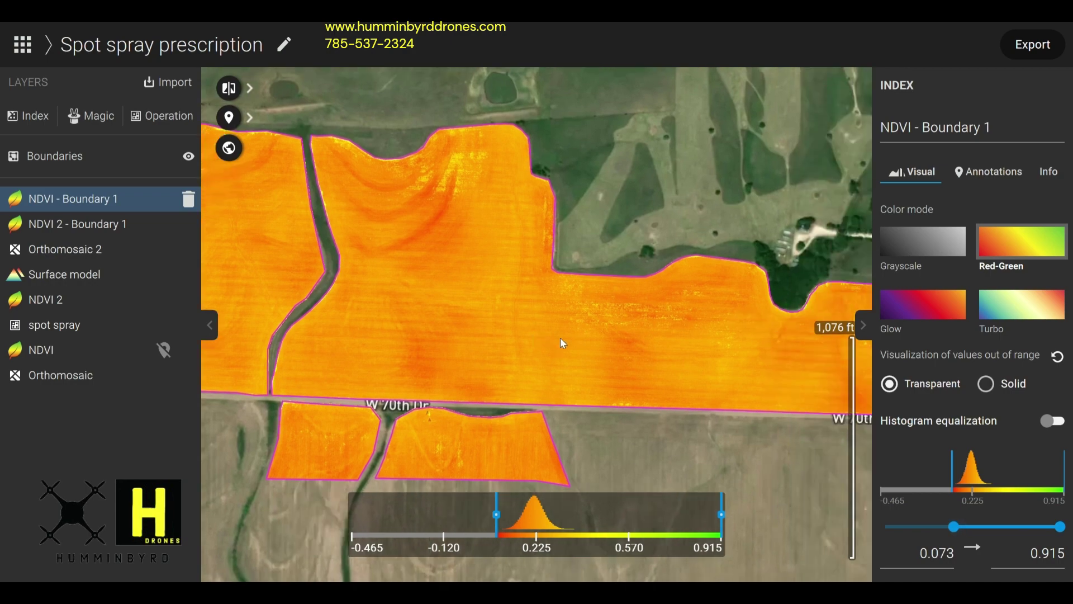
pyautogui.scroll(2, 619, 343)
pyautogui.scroll(2, 505, 346)
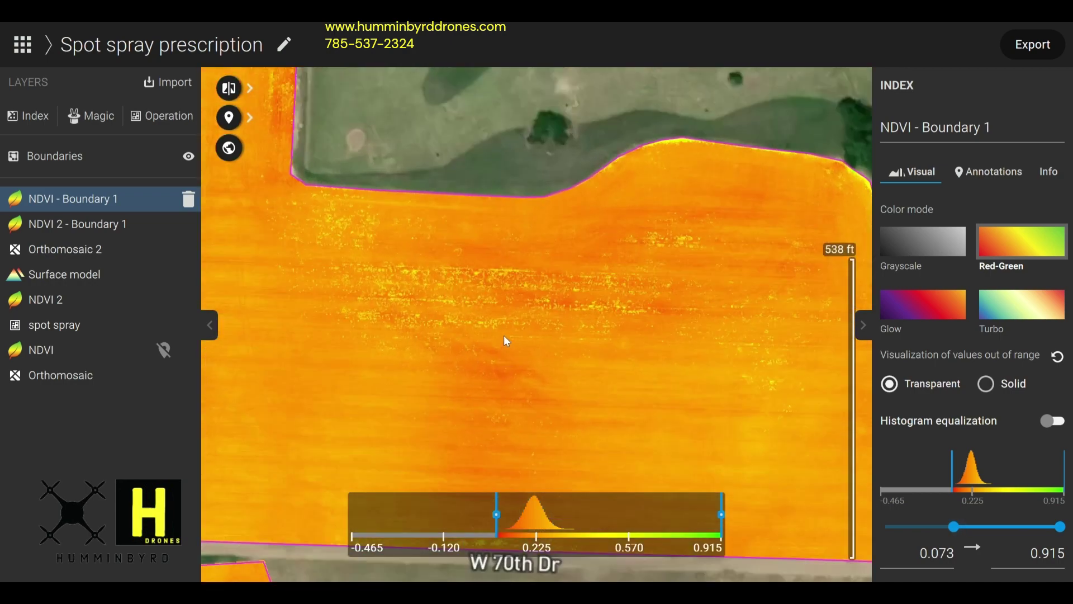
pyautogui.moveTo(684, 274); pyautogui.dragTo(402, 255)
pyautogui.moveTo(471, 300); pyautogui.dragTo(468, 215)
pyautogui.scroll(-4, 470, 220)
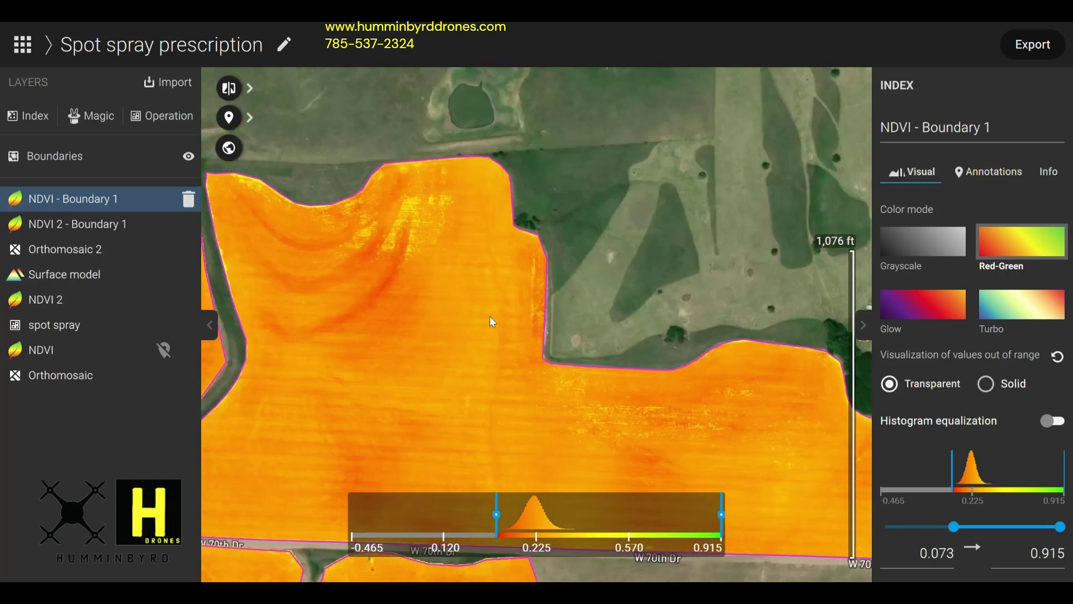
pyautogui.moveTo(490, 317); pyautogui.dragTo(503, 337)
pyautogui.moveTo(443, 232); pyautogui.dragTo(710, 248)
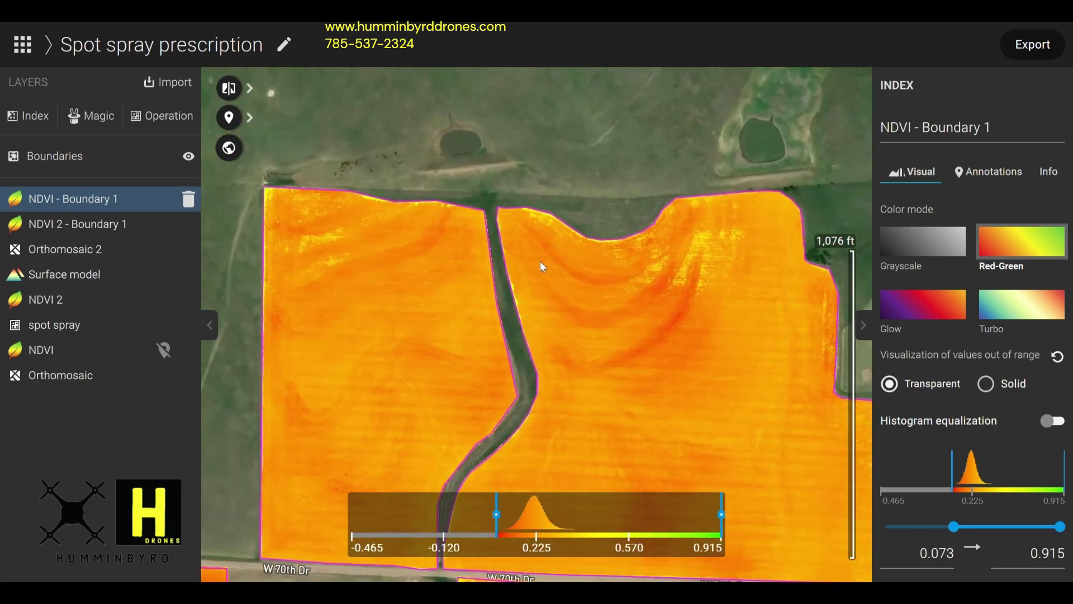
pyautogui.scroll(-2, 531, 269)
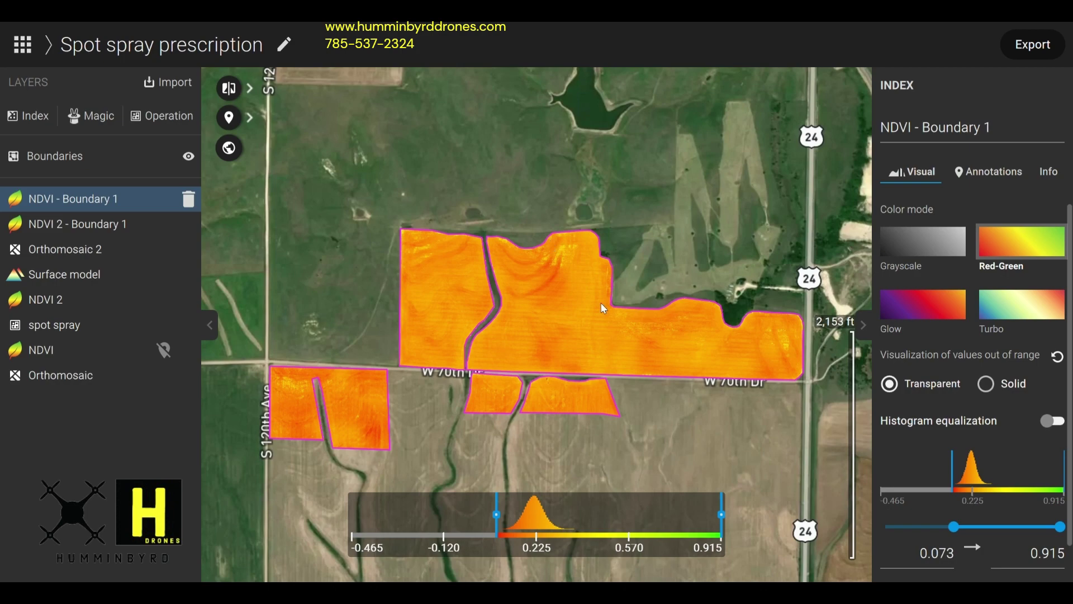
pyautogui.scroll(2, 577, 275)
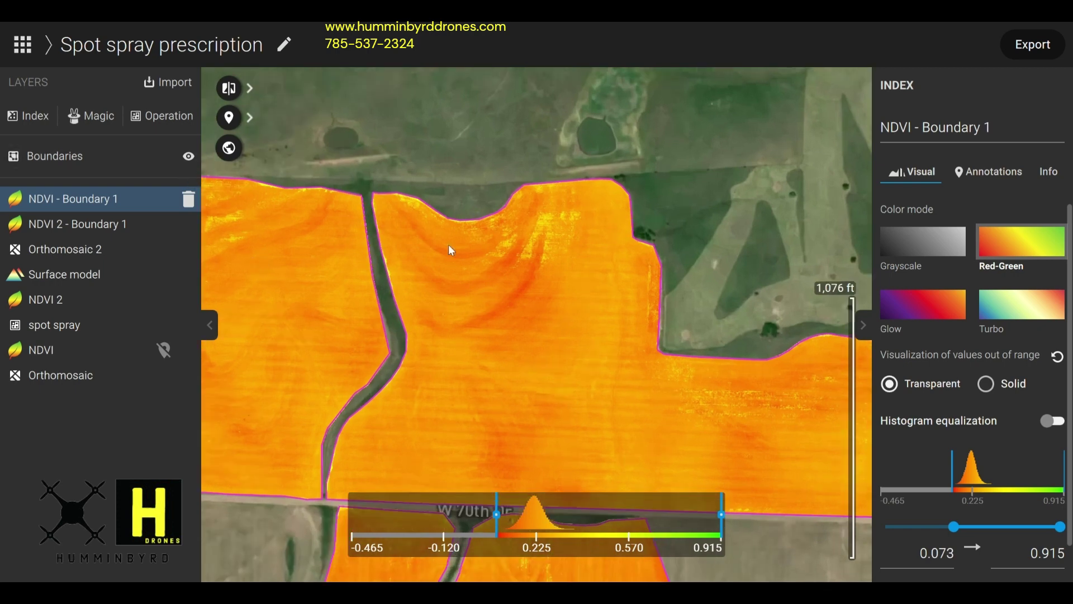
# Start a Magic tool selection on the NDVI - Boundary 1 layer using a 14.885 ft grid with 0° rotation and zero offsets.
pyautogui.click(97, 113)
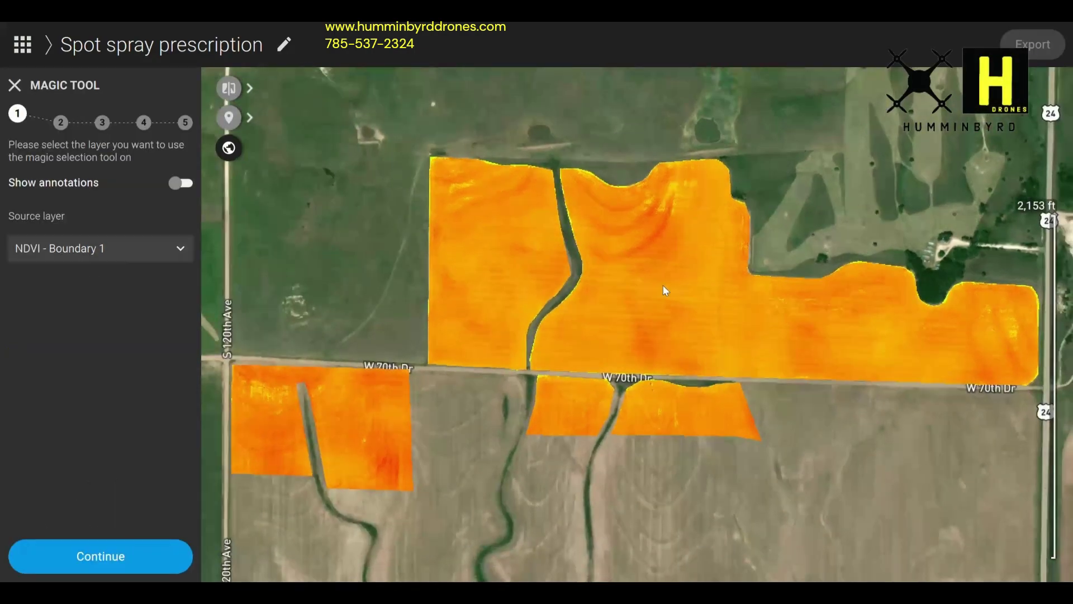
pyautogui.click(95, 553)
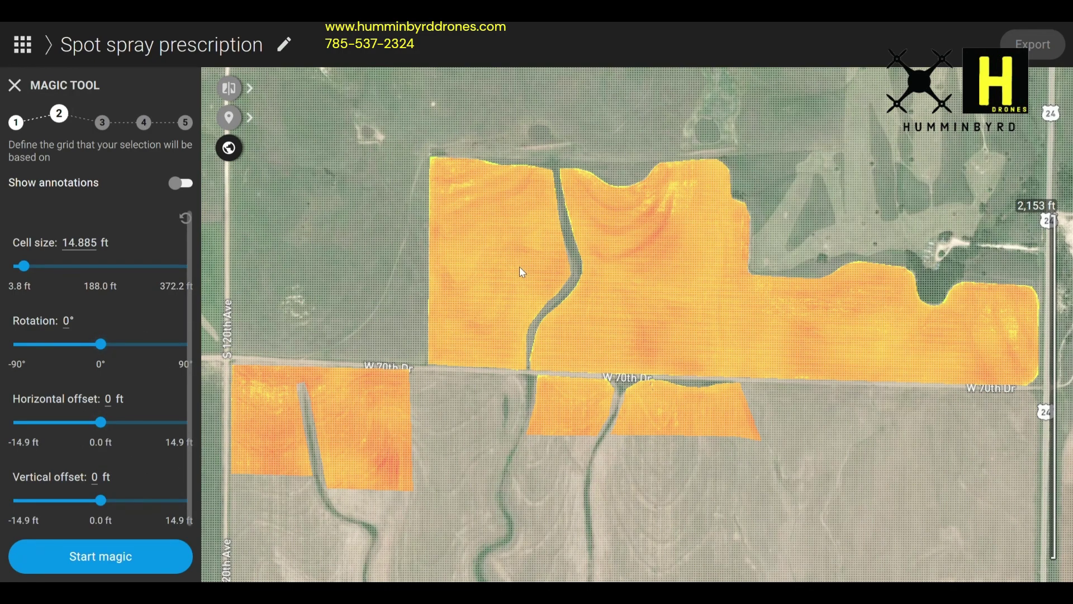
pyautogui.moveTo(618, 292); pyautogui.dragTo(588, 302)
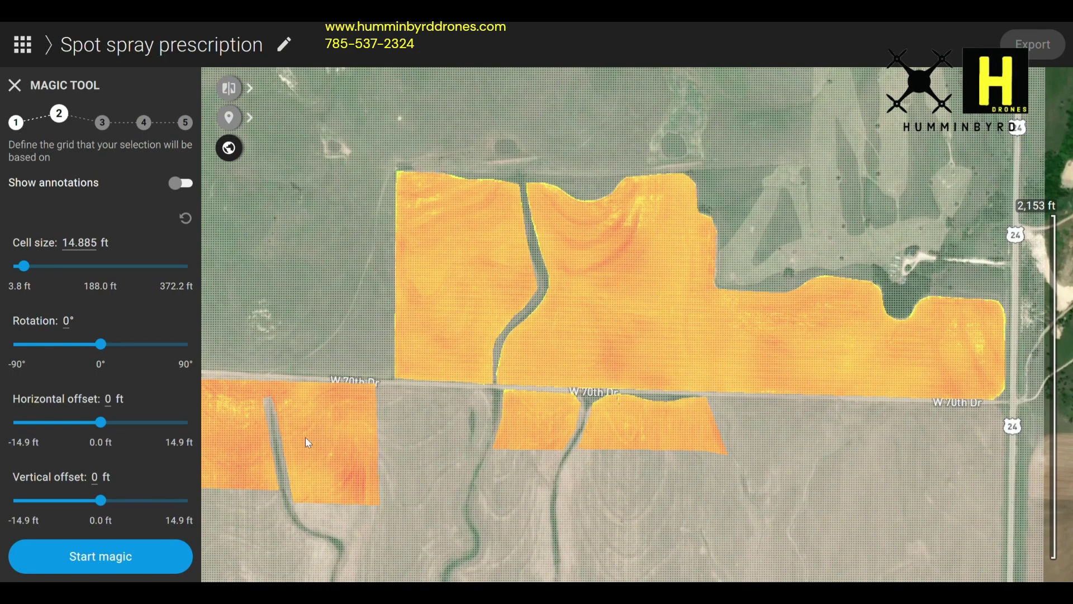
pyautogui.click(143, 540)
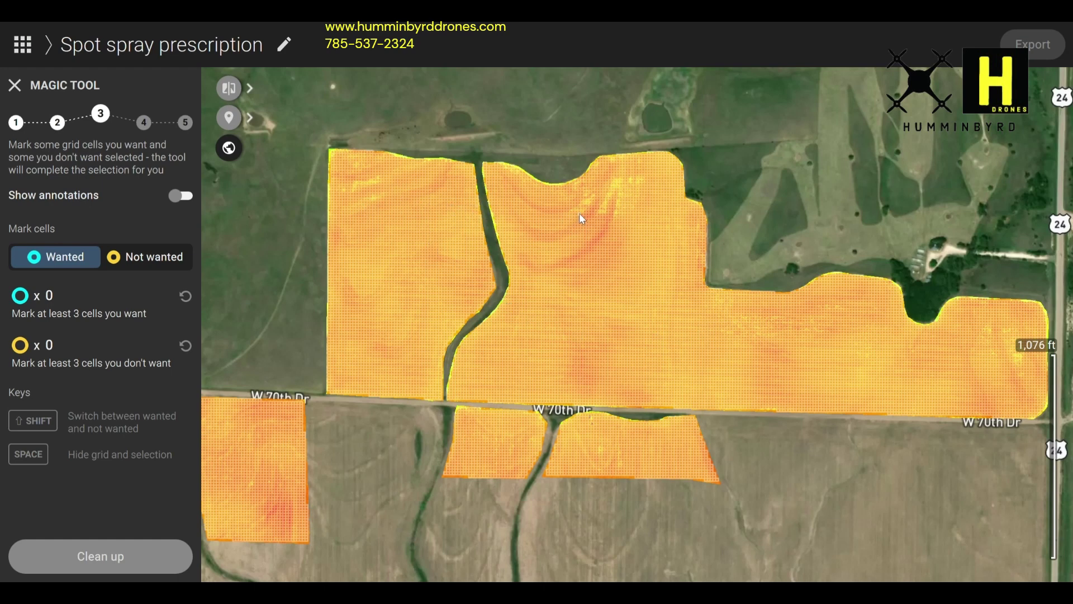
# Mark a cluster of 12 wanted grid cells on the yellow patch in the northern part of the large field.
pyautogui.scroll(5, 612, 206)
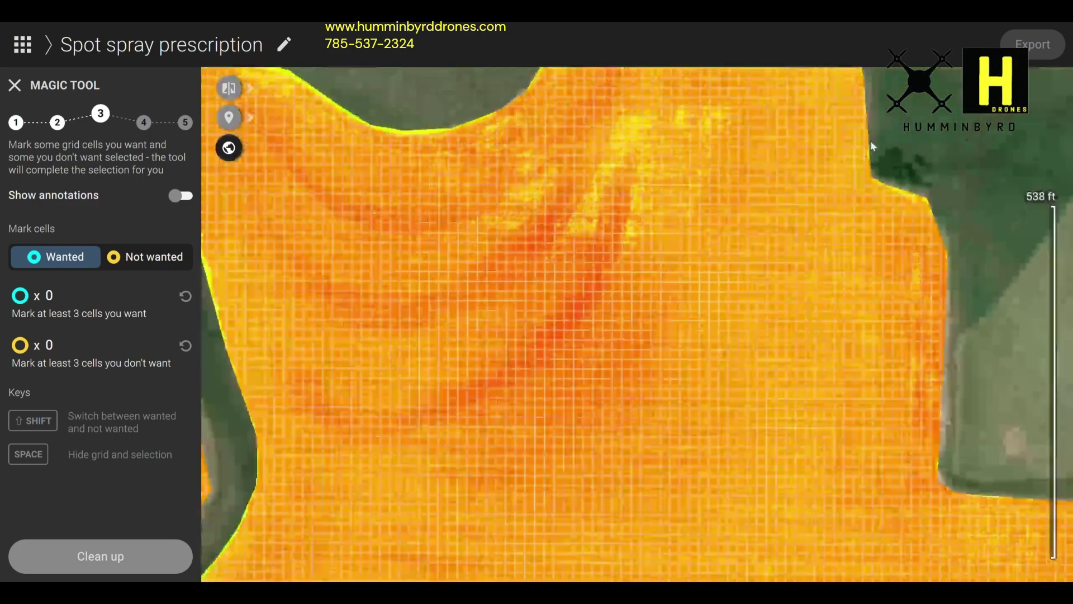
pyautogui.moveTo(930, 174); pyautogui.dragTo(907, 211)
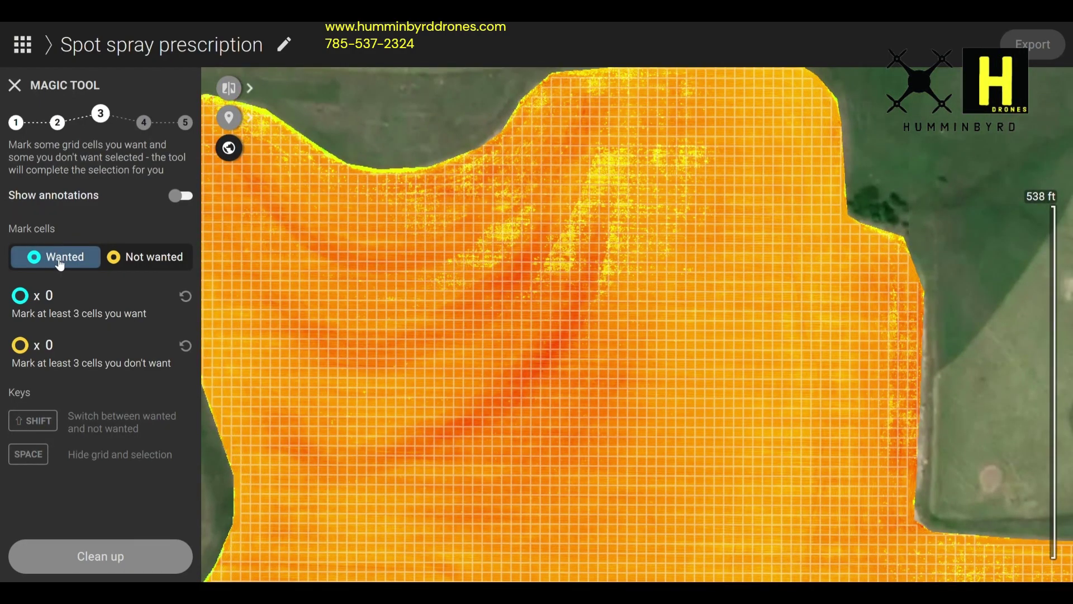
pyautogui.click(106, 258)
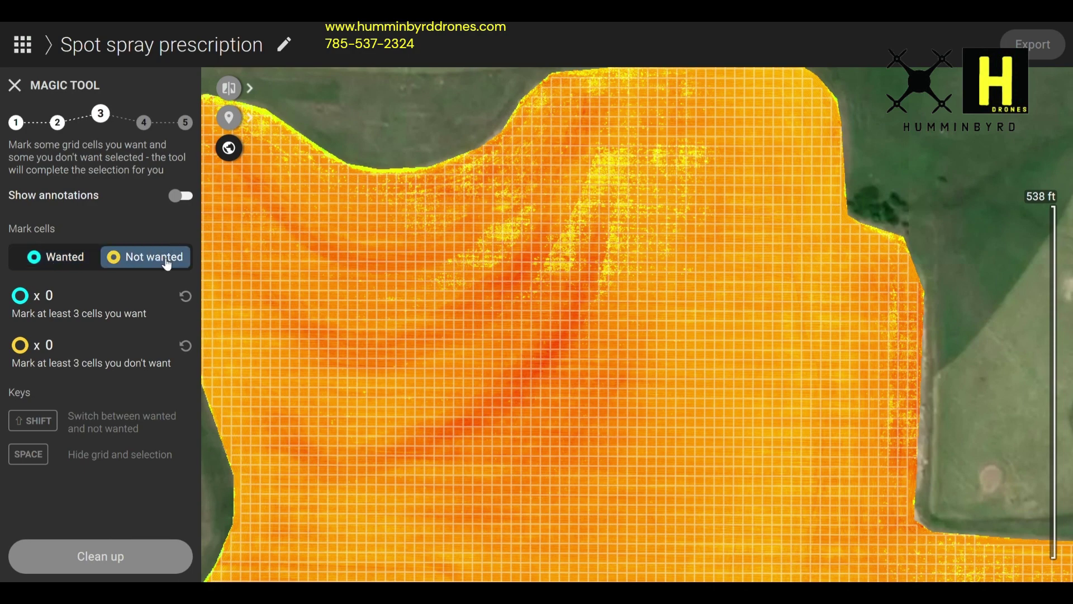
pyautogui.click(77, 258)
pyautogui.scroll(3, 581, 252)
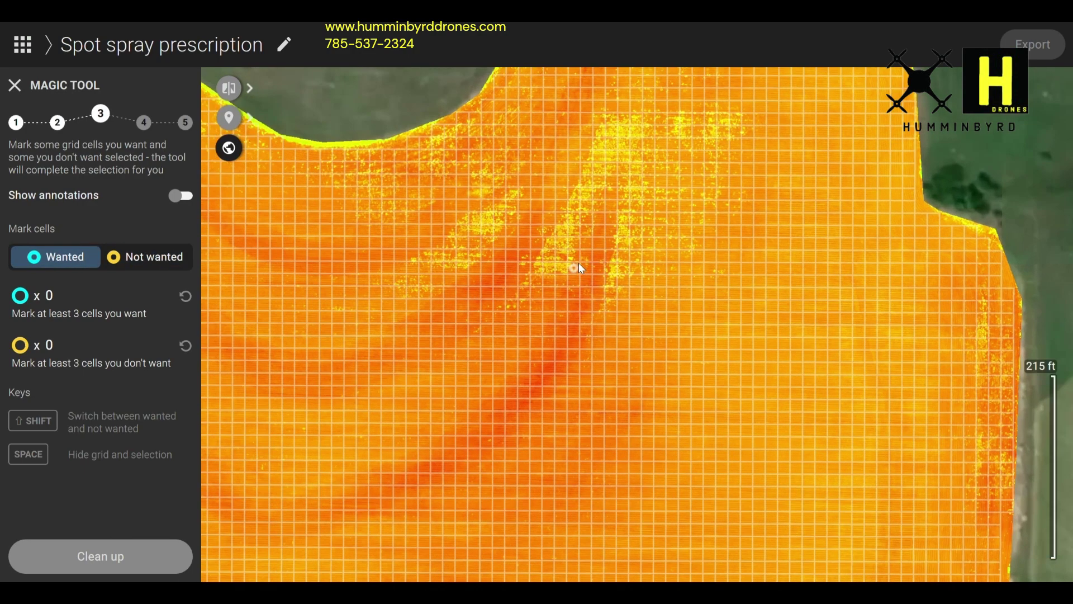
pyautogui.scroll(1, 564, 266)
pyautogui.click(555, 271)
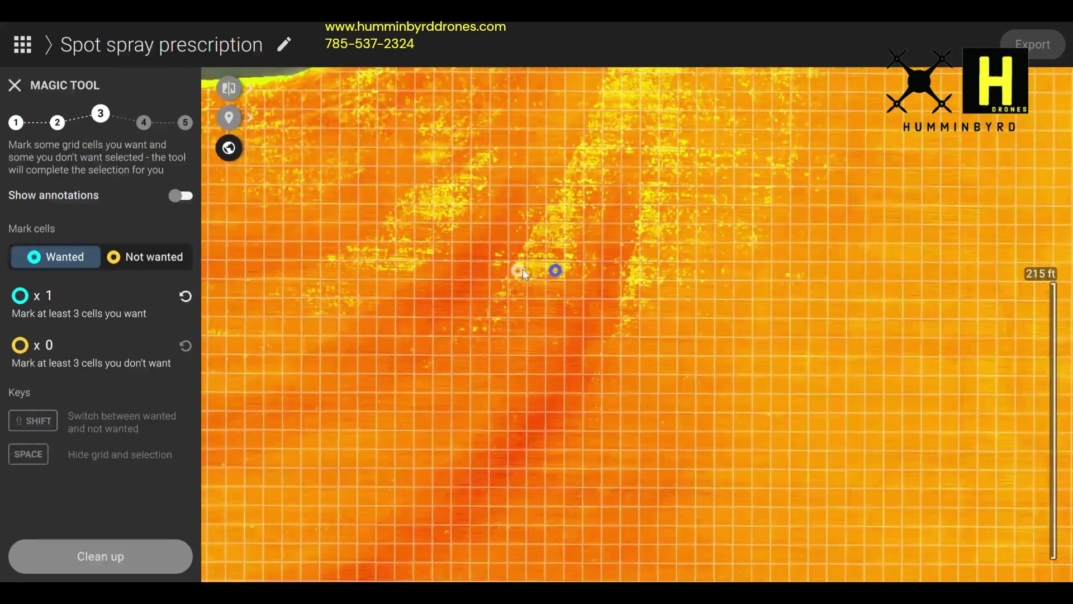
pyautogui.click(536, 271)
pyautogui.click(518, 271)
pyautogui.click(518, 253)
pyautogui.click(537, 252)
pyautogui.click(537, 233)
pyautogui.click(555, 233)
pyautogui.click(555, 252)
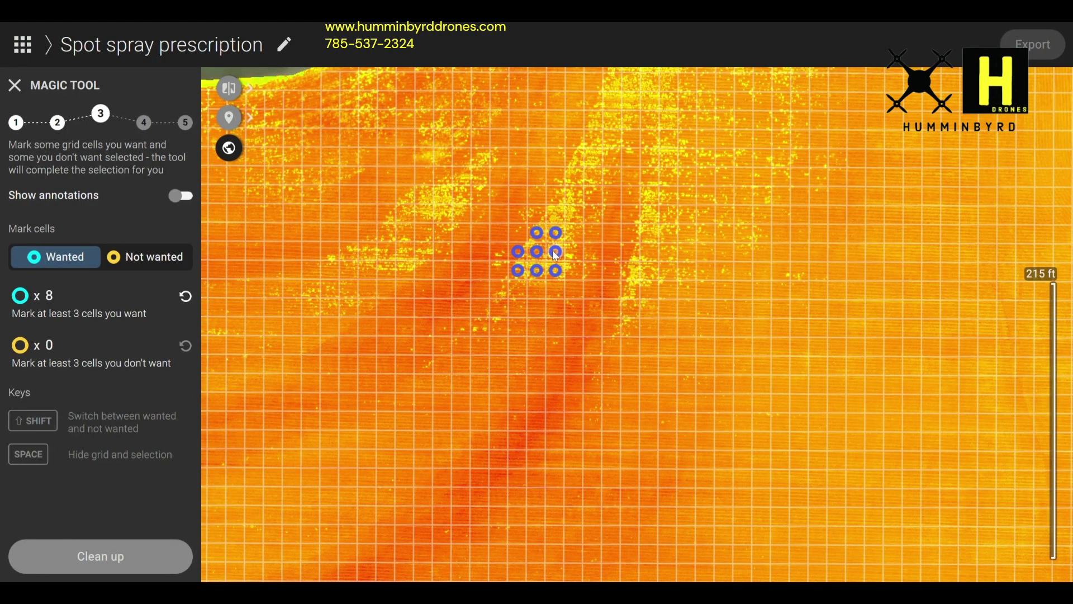
pyautogui.click(574, 252)
pyautogui.click(575, 233)
pyautogui.click(575, 214)
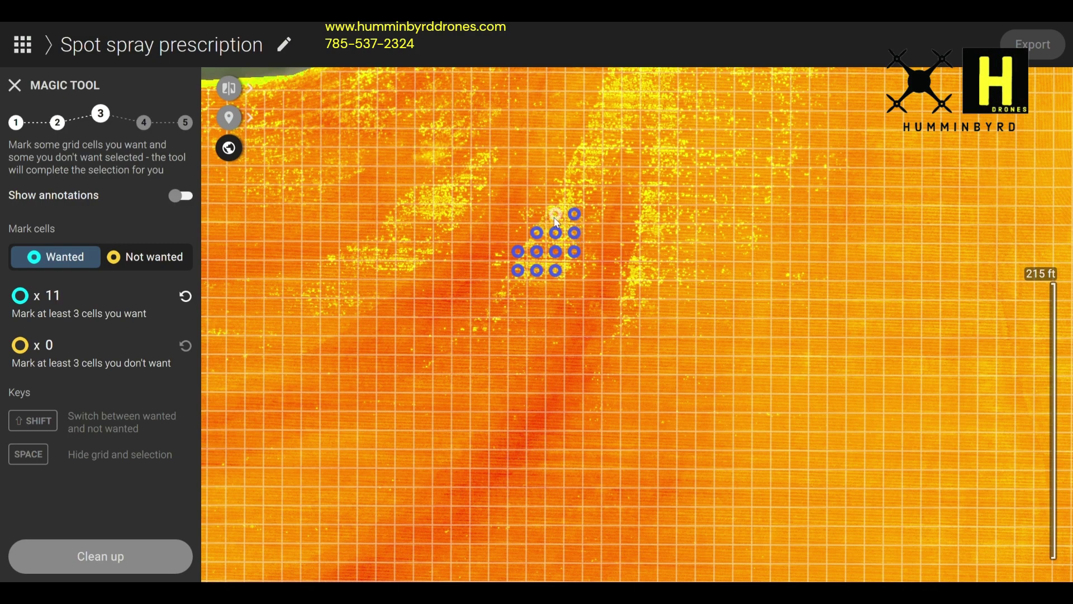
pyautogui.click(555, 214)
# Mark three not-wanted grid cells on the plain orange ground south of the wanted cluster in the large field.
pyautogui.scroll(-3, 330, 301)
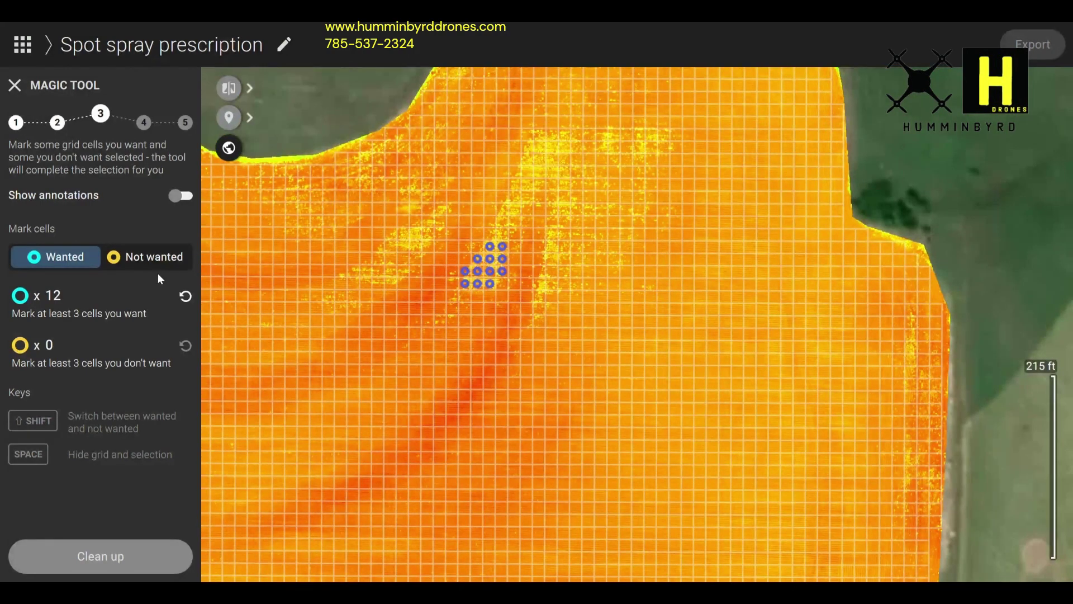
pyautogui.click(170, 257)
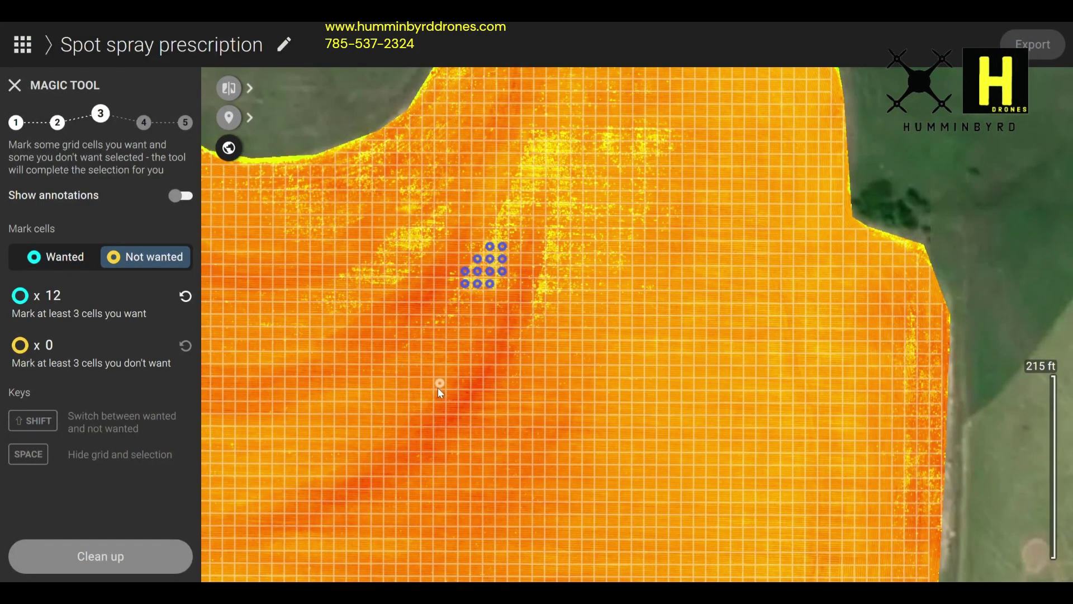
pyautogui.scroll(-3, 441, 453)
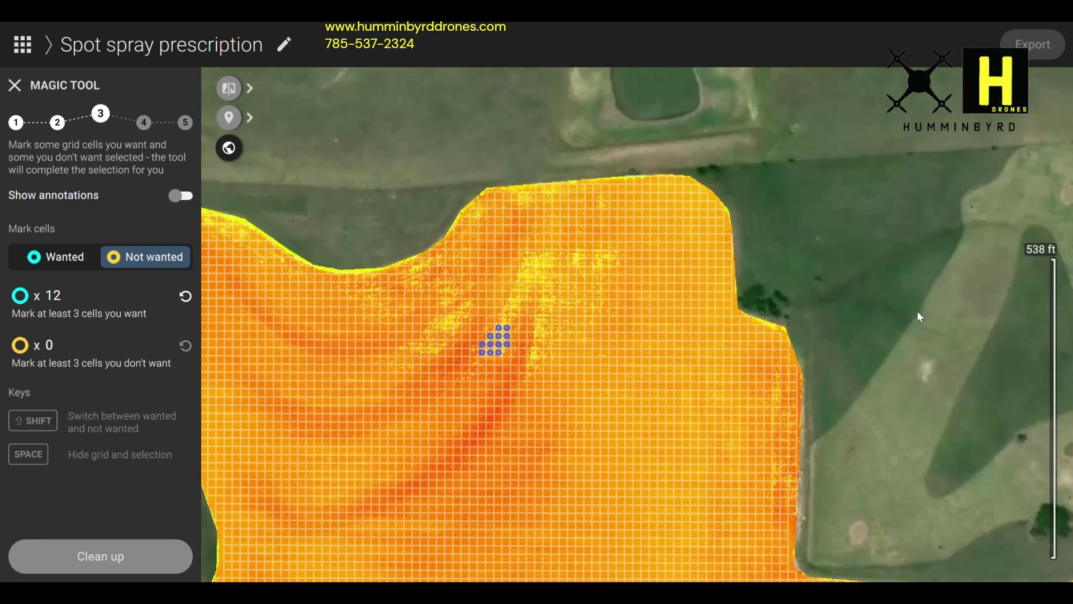
pyautogui.moveTo(920, 316); pyautogui.dragTo(914, 178)
pyautogui.click(502, 376)
pyautogui.click(477, 360)
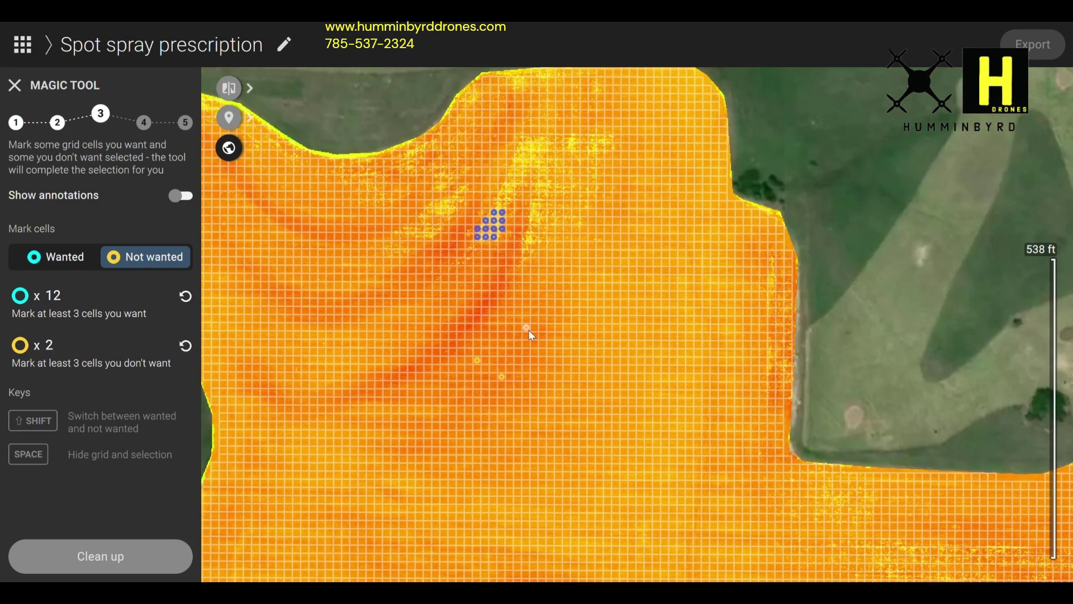
pyautogui.click(534, 327)
pyautogui.click(576, 303)
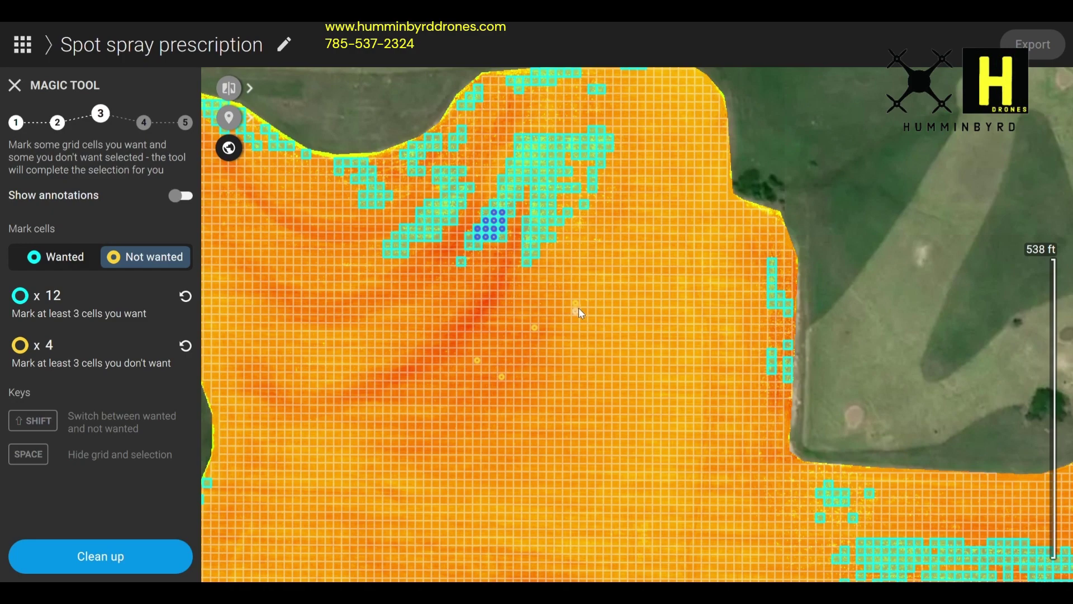
pyautogui.click(577, 304)
# Mark four more not-wanted cells around the stray selected cells in the middle of the large field, for seven in total.
pyautogui.scroll(-3, 651, 310)
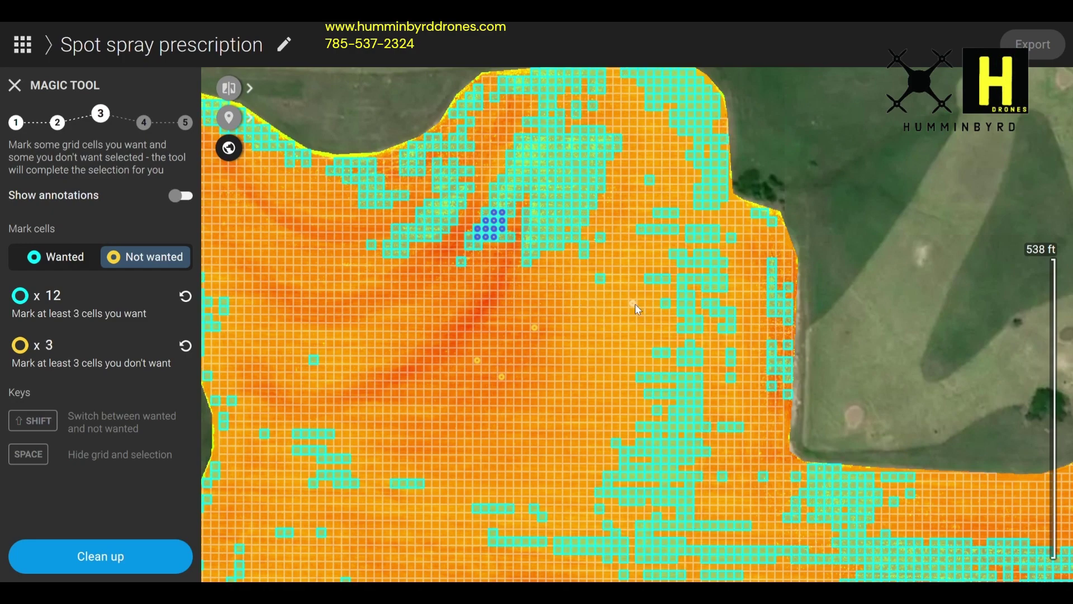
pyautogui.scroll(-2, 652, 400)
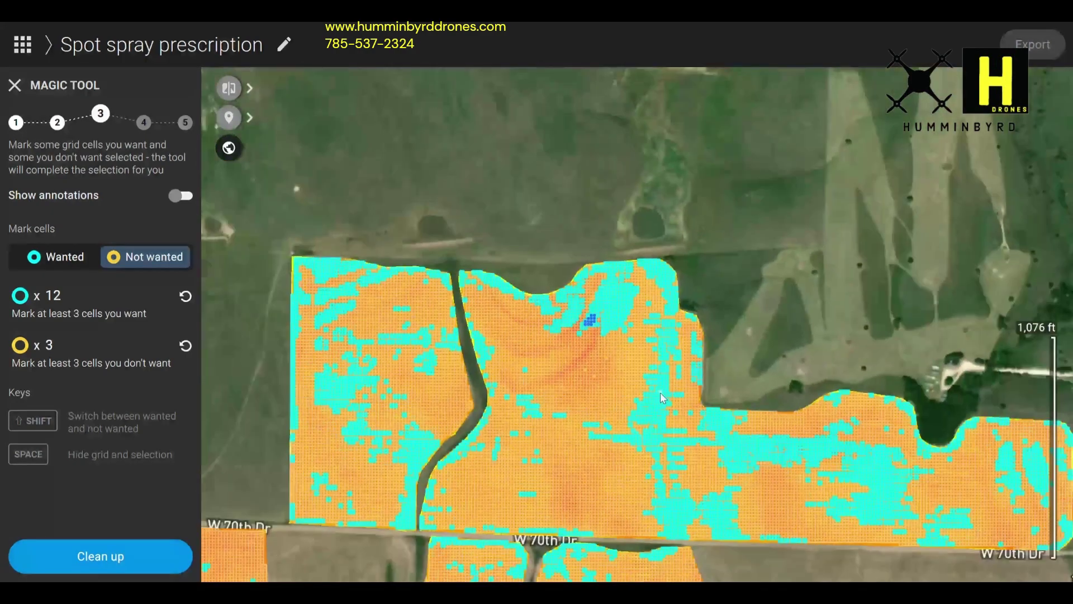
pyautogui.moveTo(767, 303); pyautogui.dragTo(805, 255)
pyautogui.scroll(3, 617, 322)
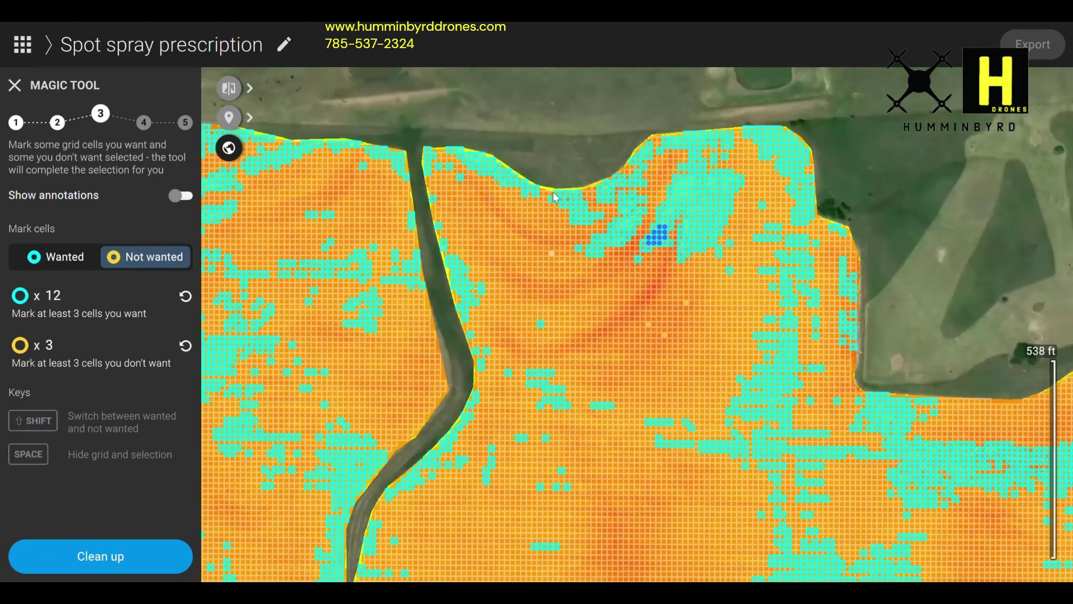
pyautogui.moveTo(563, 383); pyautogui.dragTo(528, 239)
pyautogui.scroll(4, 538, 281)
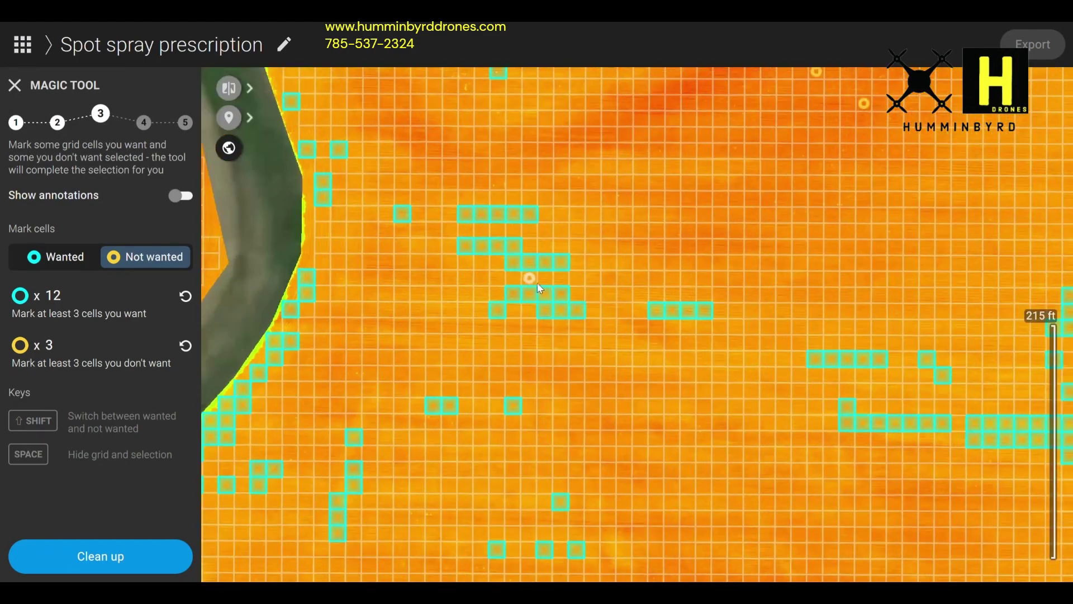
pyautogui.scroll(3, 538, 283)
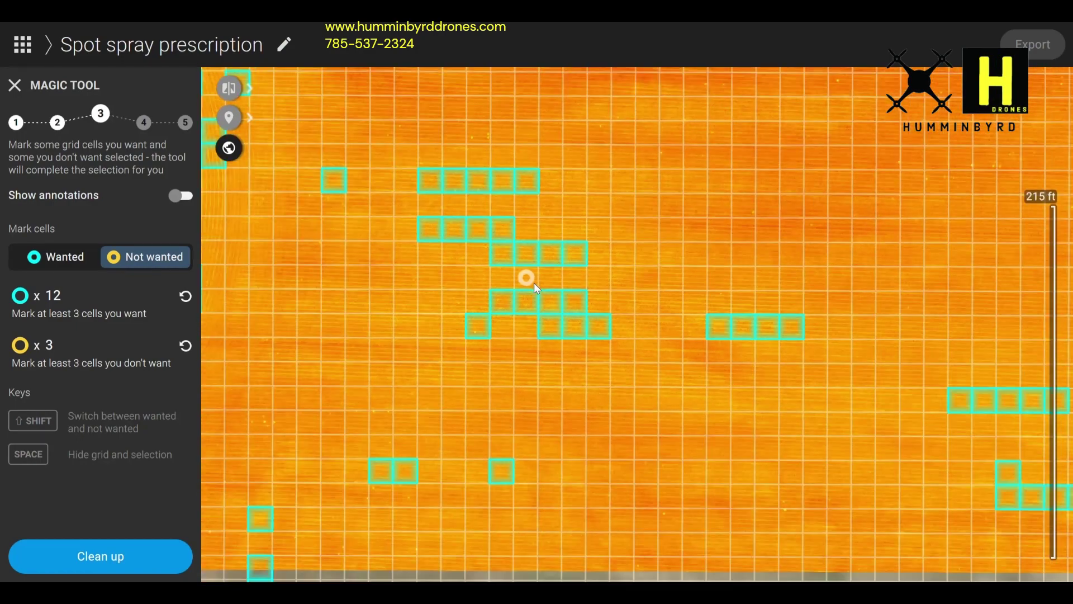
pyautogui.click(534, 283)
pyautogui.scroll(-6, 534, 282)
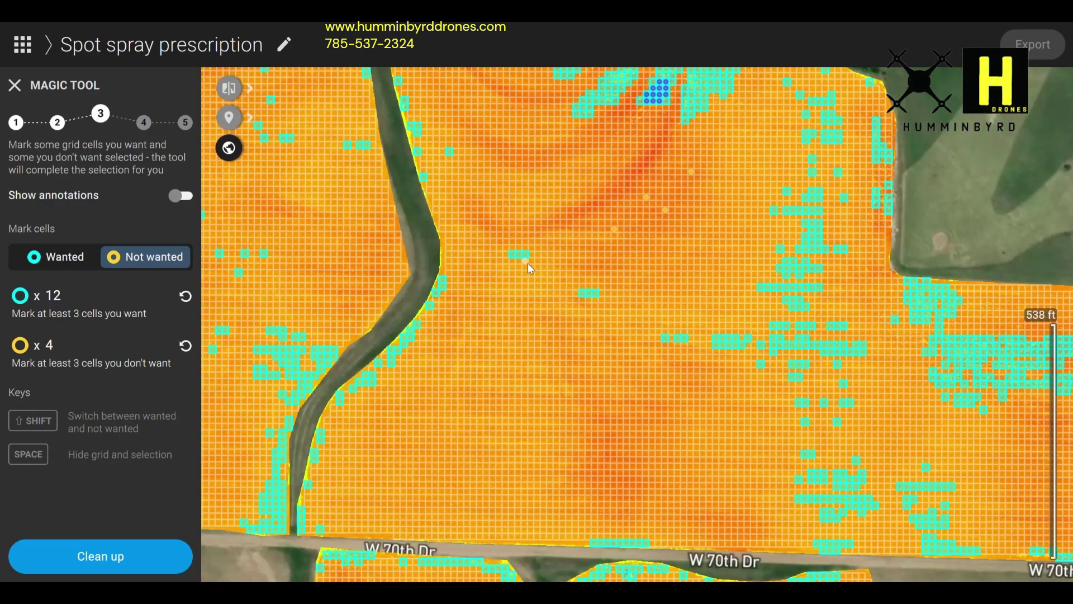
pyautogui.click(525, 255)
pyautogui.click(512, 255)
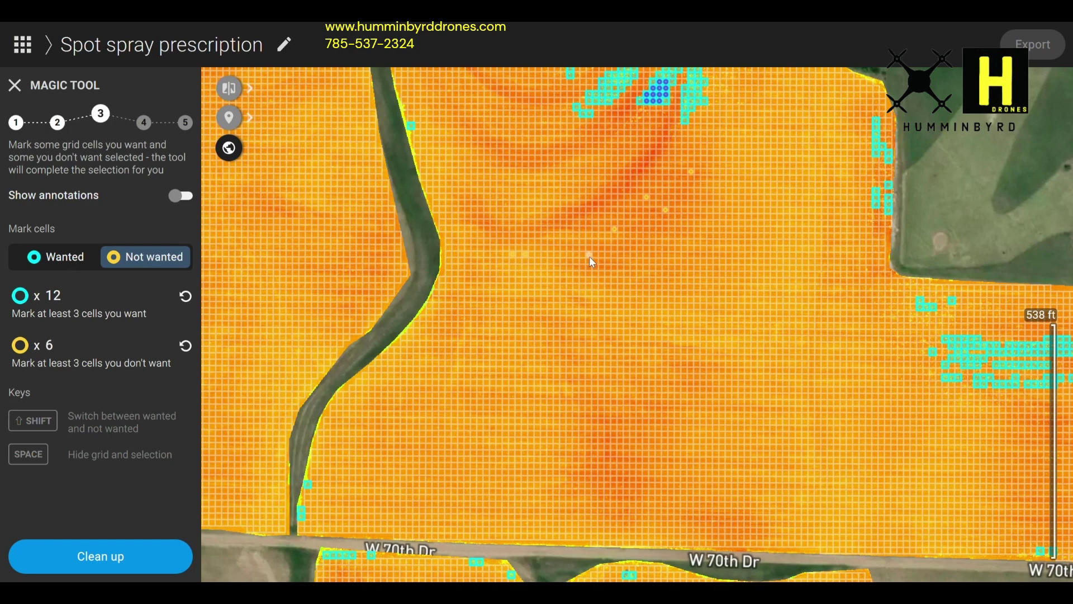
pyautogui.click(591, 257)
# Check the suggested cell selection across all the fields and proceed to its cleanup.
pyautogui.scroll(-4, 534, 272)
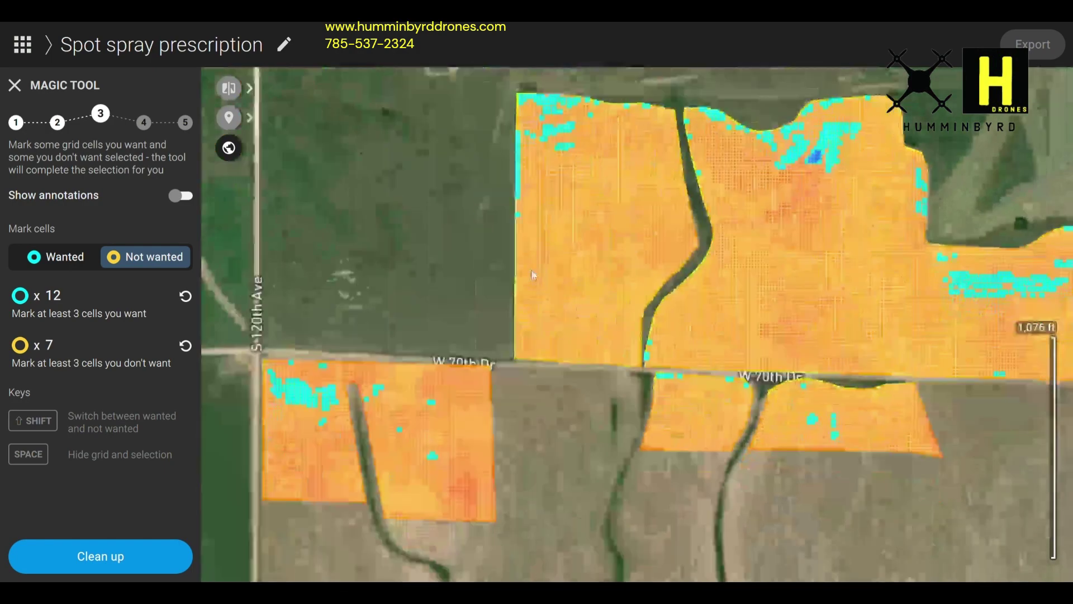
pyautogui.moveTo(531, 269); pyautogui.dragTo(341, 333)
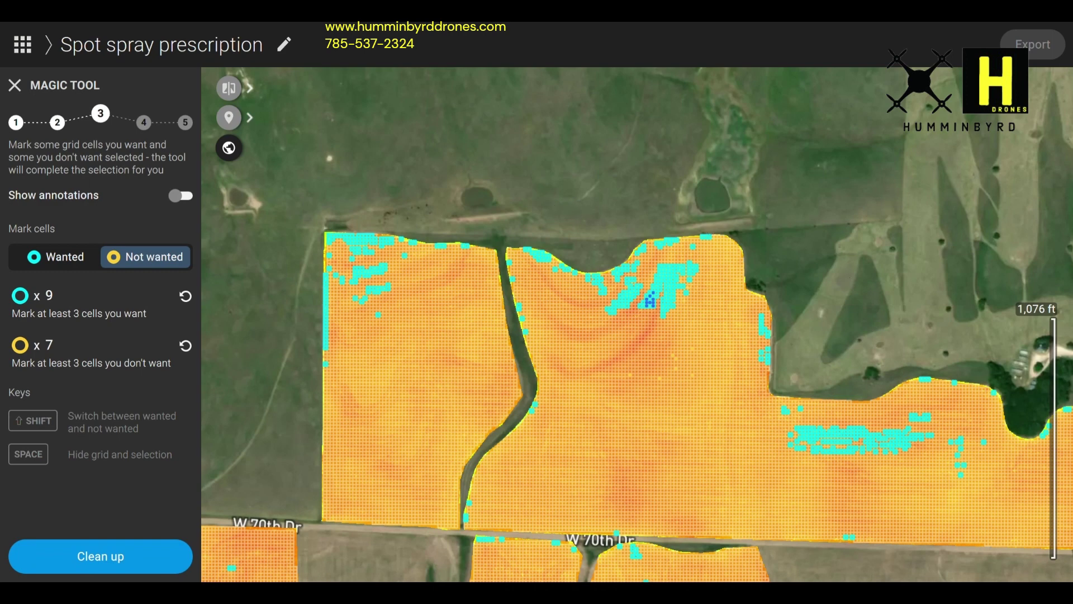
pyautogui.click(119, 560)
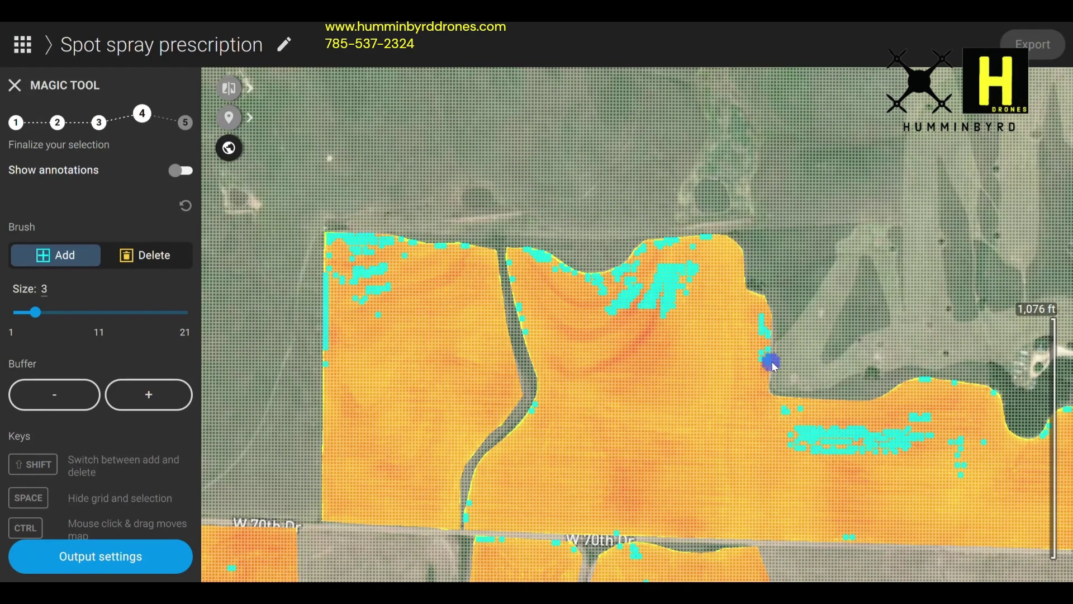
# Paint the northern weed patch of the large field into one solid selection using the size 3 Add brush.
pyautogui.scroll(3, 674, 316)
pyautogui.scroll(4, 677, 323)
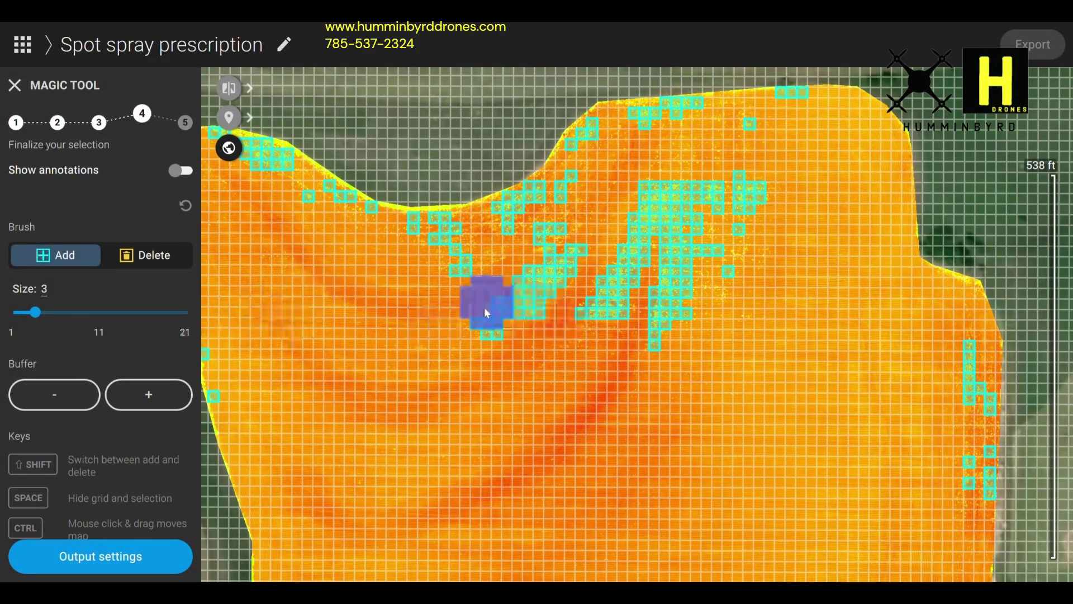
pyautogui.moveTo(485, 309); pyautogui.dragTo(494, 325)
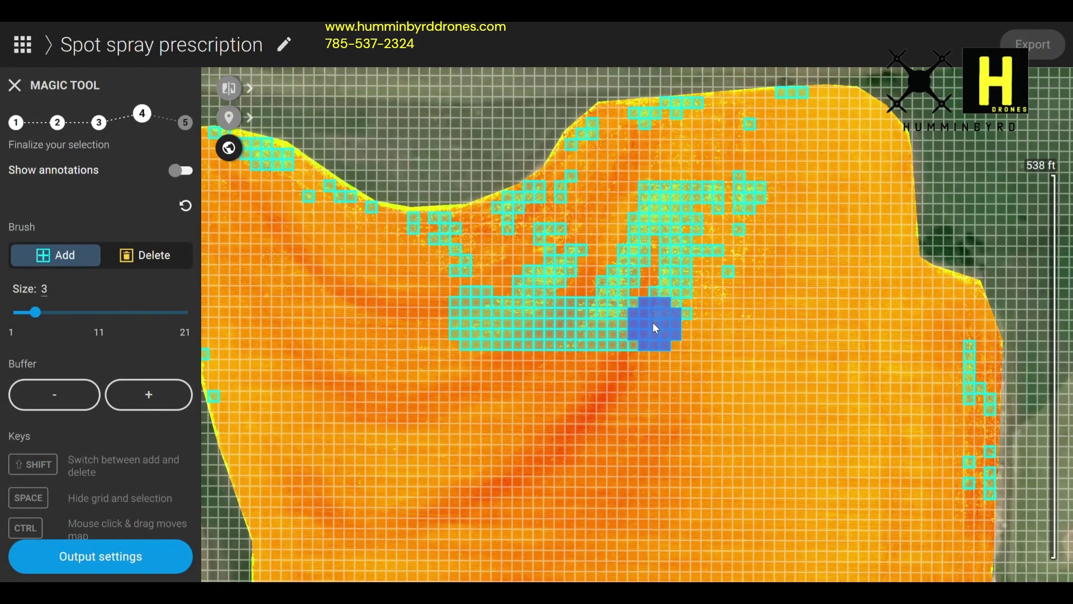
pyautogui.moveTo(746, 161)
pyautogui.mouseDown()
pyautogui.moveTo(743, 125)
pyautogui.moveTo(635, 120)
pyautogui.moveTo(578, 208)
pyautogui.moveTo(701, 175)
pyautogui.moveTo(688, 184)
pyautogui.moveTo(646, 302)
pyautogui.moveTo(669, 276)
pyautogui.mouseUp()
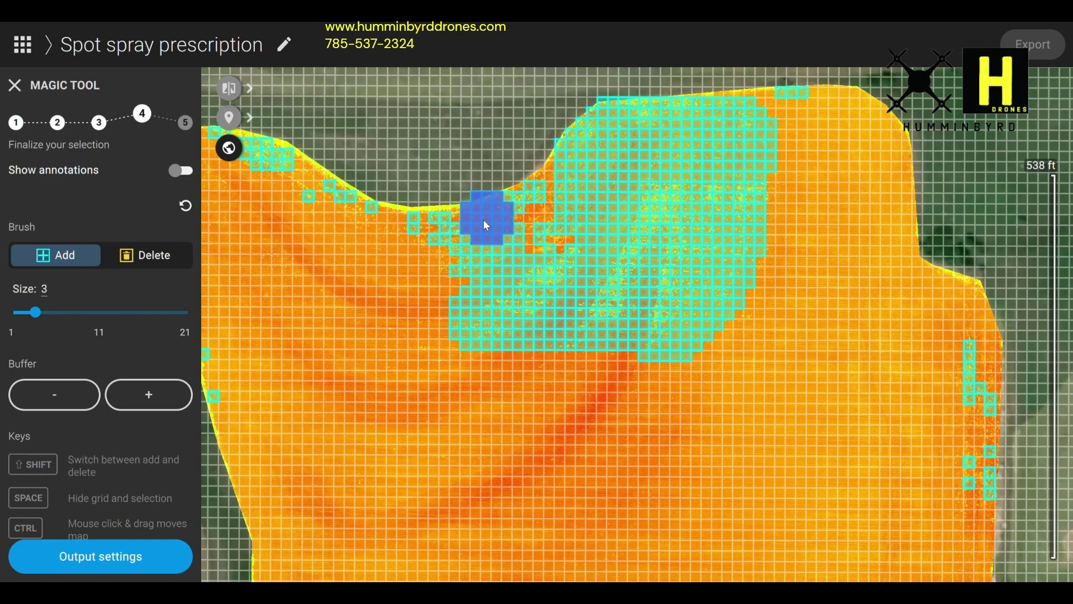
pyautogui.moveTo(529, 274); pyautogui.dragTo(559, 207)
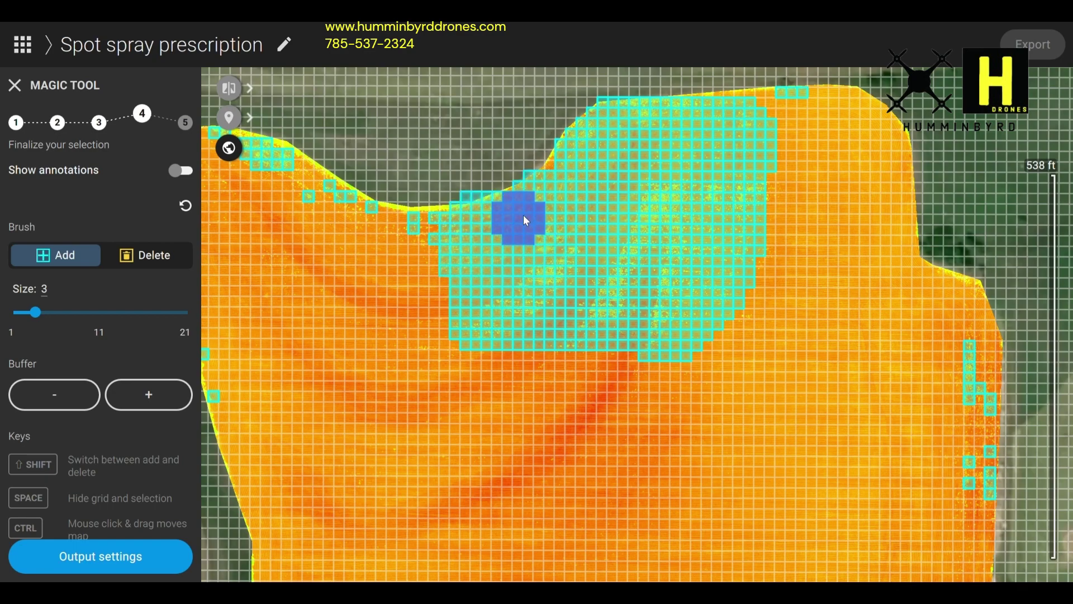
# Fill in the remaining weed patches with the Add brush: eastern strip, far-east patch, northwest corner and the two southwest patches.
pyautogui.scroll(-6, 525, 221)
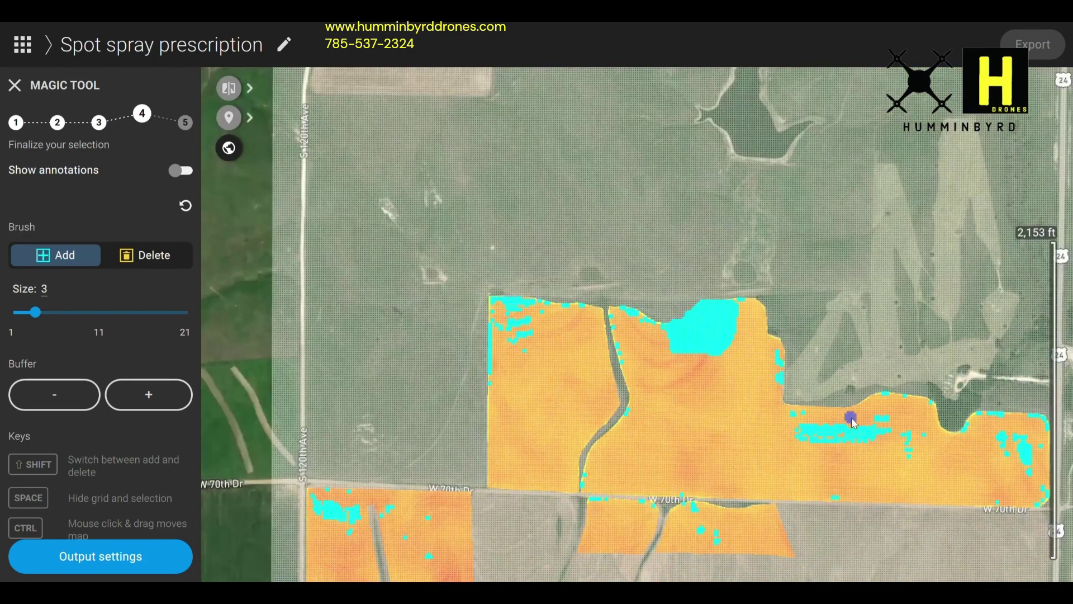
pyautogui.scroll(3, 863, 439)
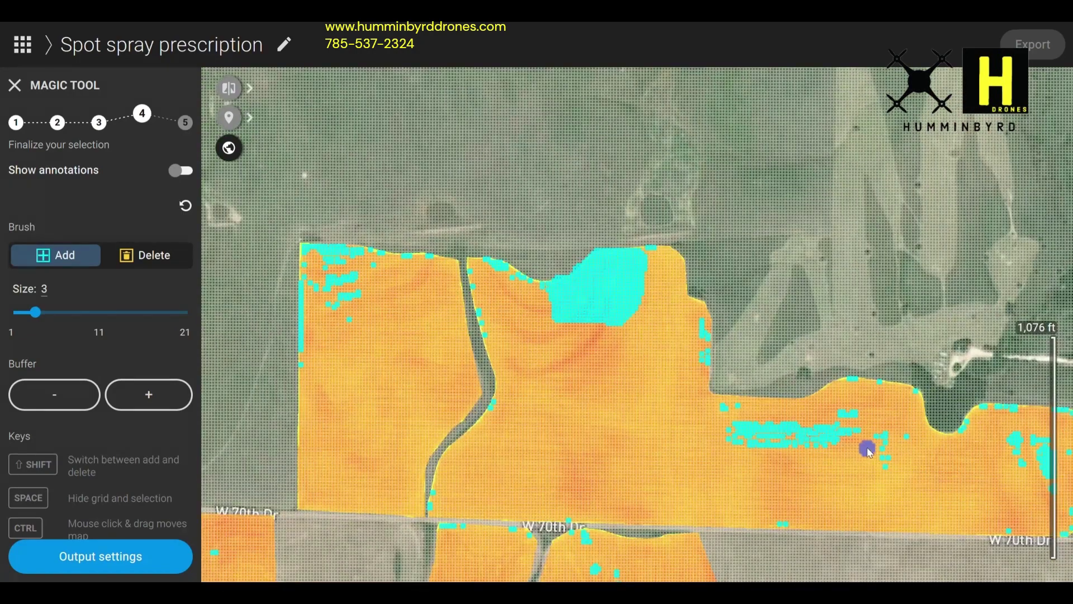
pyautogui.scroll(3, 867, 447)
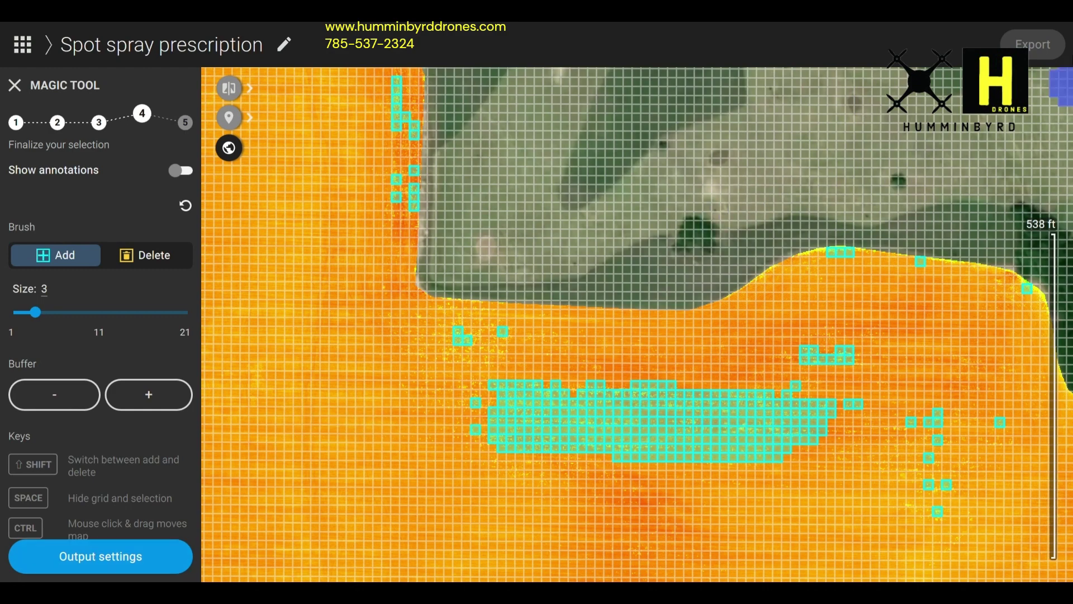
pyautogui.scroll(-6, 497, 277)
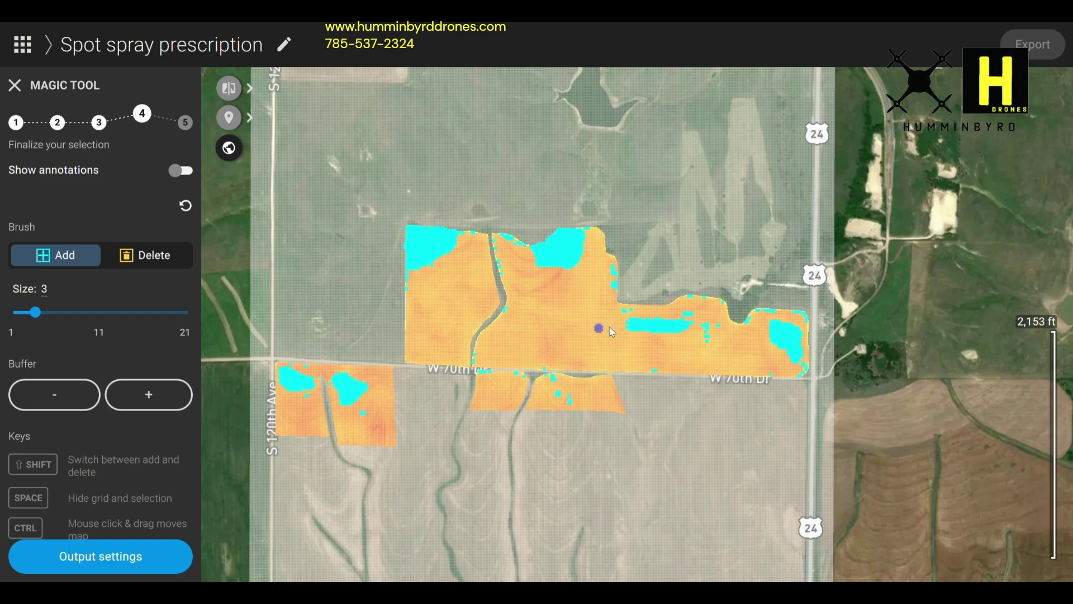
# Convert the cleaned-up selection to an area annotation named test.
pyautogui.click(98, 566)
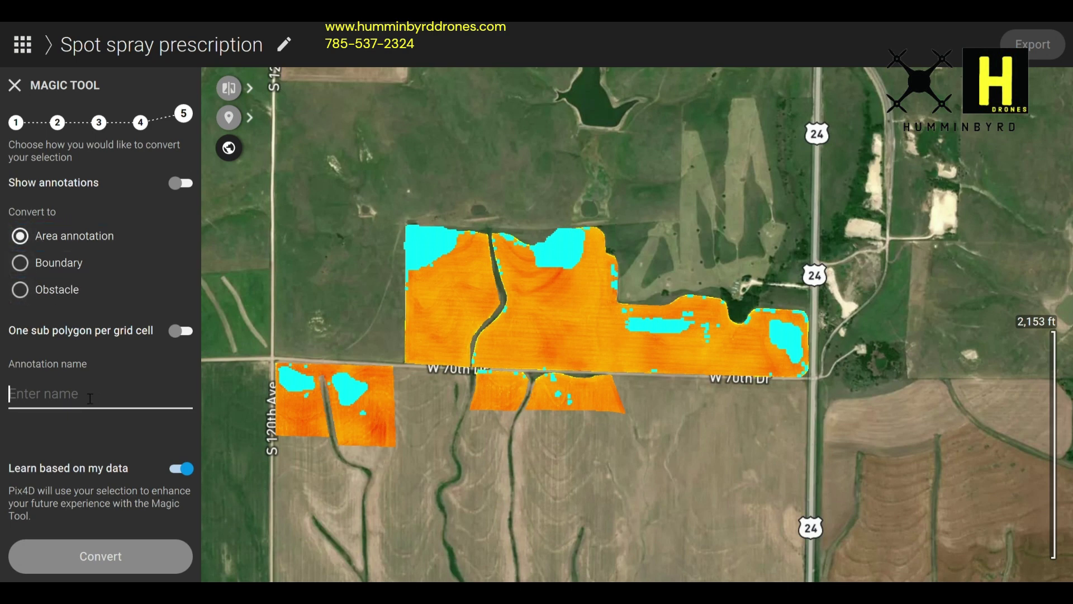
pyautogui.write('test')
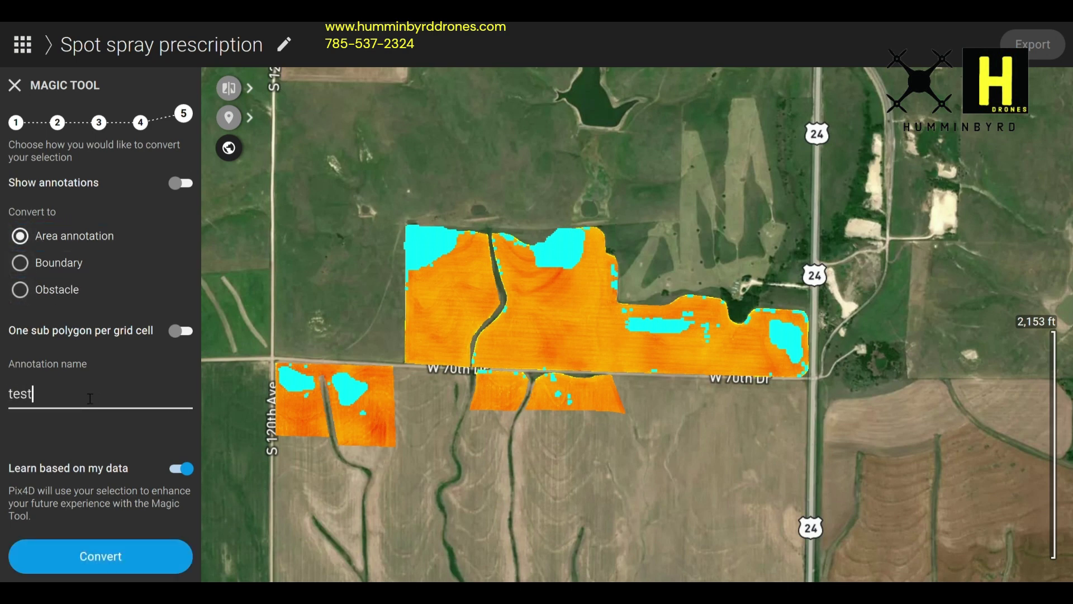
pyautogui.click(86, 556)
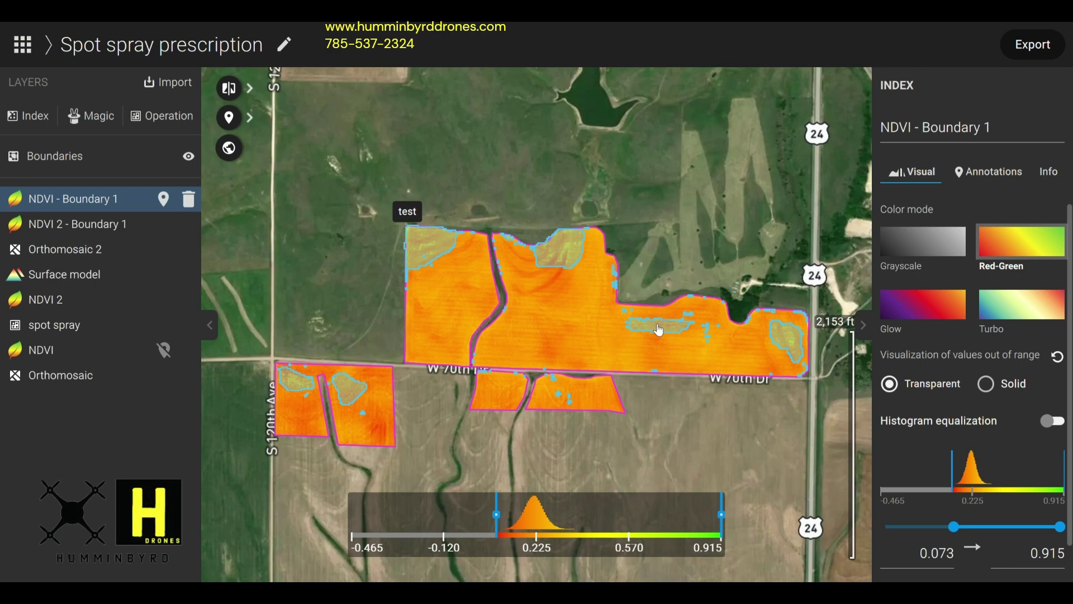
# Start a targeted operation pre-filled from existing annotations, with NDVI - Boundary 1 as base layer and Boundary 1 as its boundary.
pyautogui.scroll(1, 655, 327)
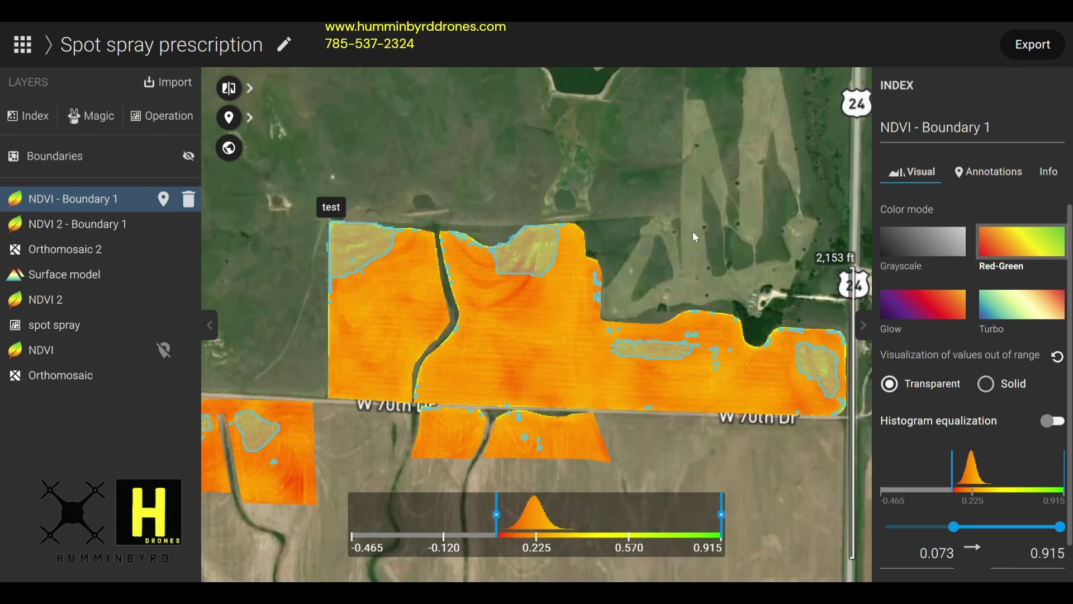
pyautogui.moveTo(683, 207); pyautogui.dragTo(669, 213)
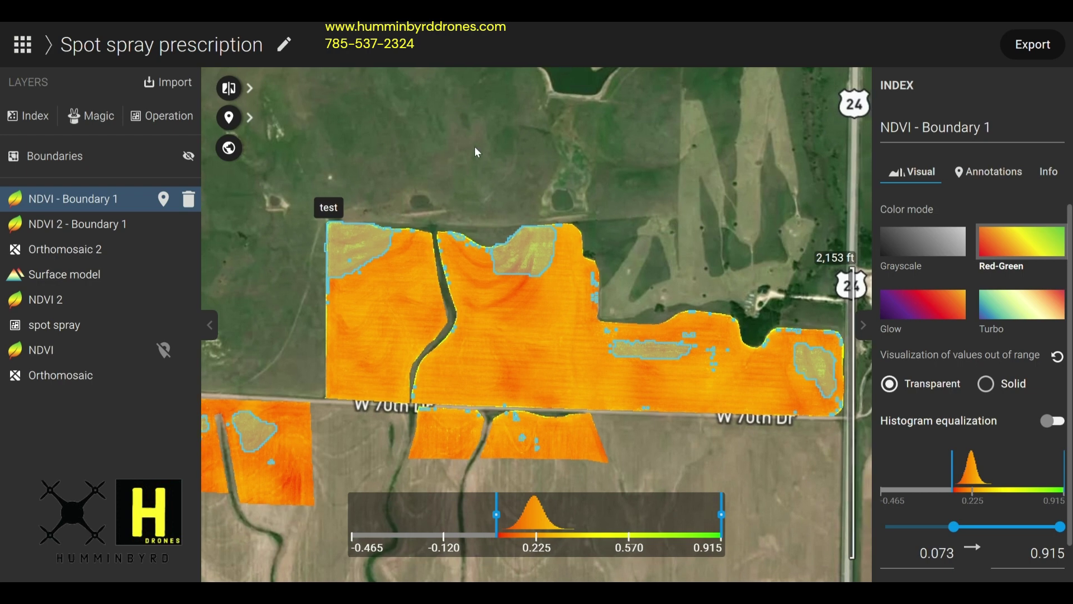
pyautogui.click(171, 118)
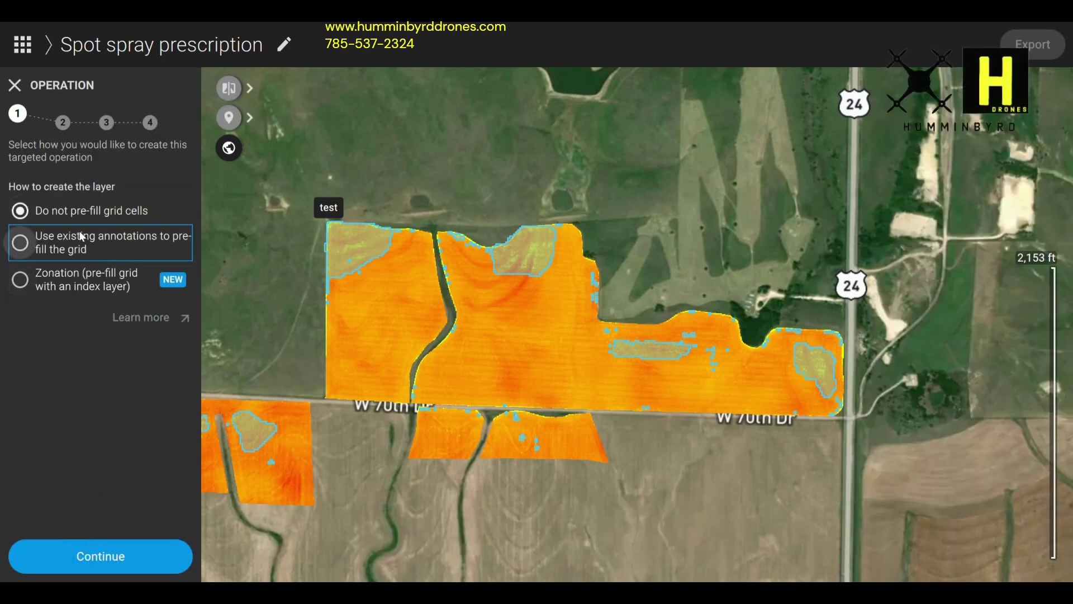
pyautogui.click(27, 242)
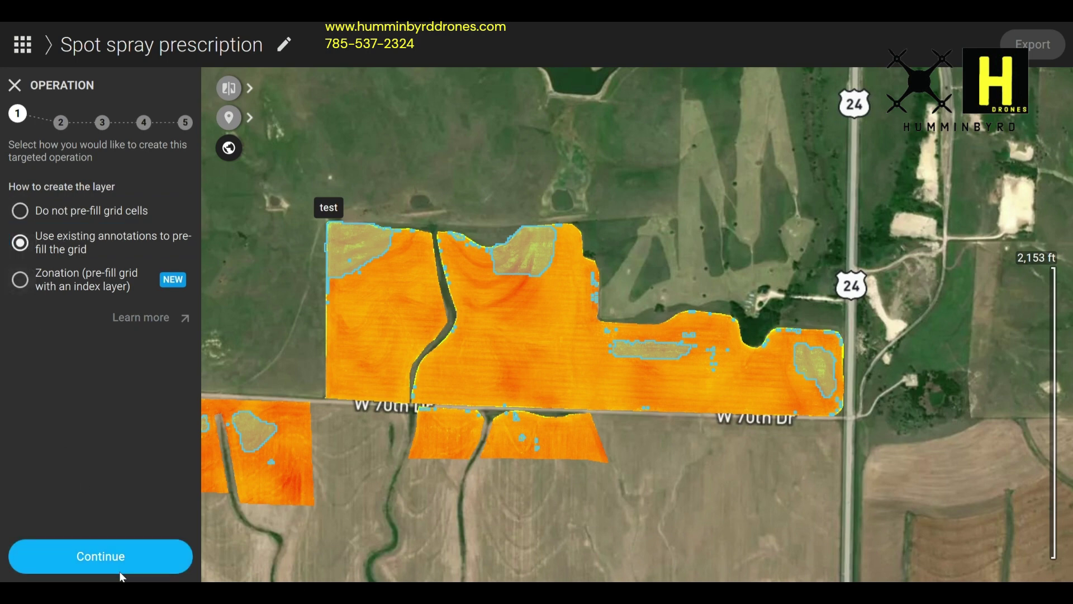
pyautogui.click(112, 558)
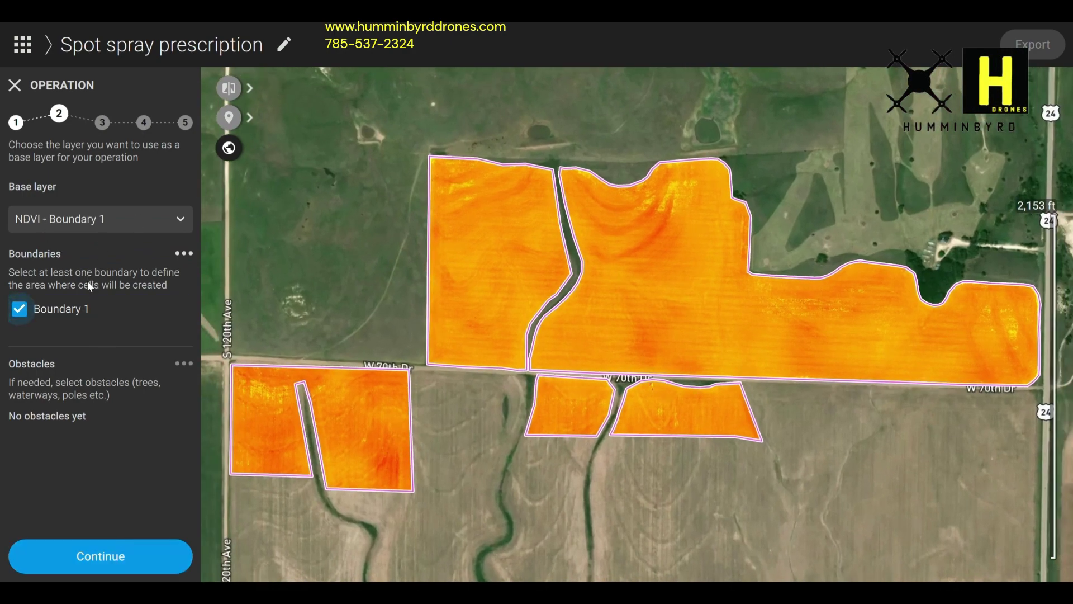
pyautogui.click(53, 546)
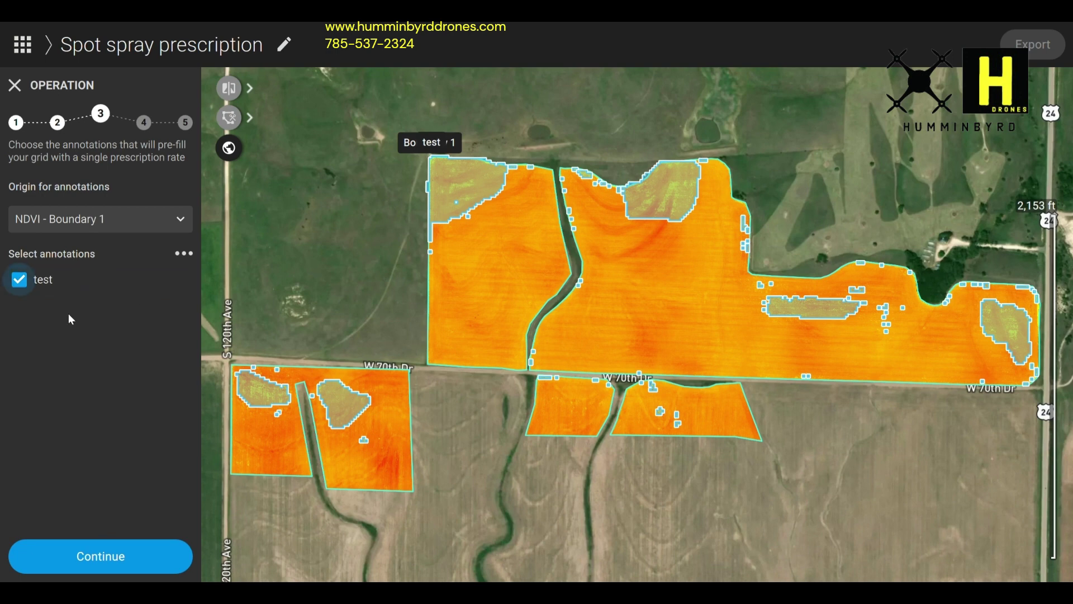
# Choose the test annotation from NDVI - Boundary 1 to pre-fill the operation grid.
pyautogui.click(27, 280)
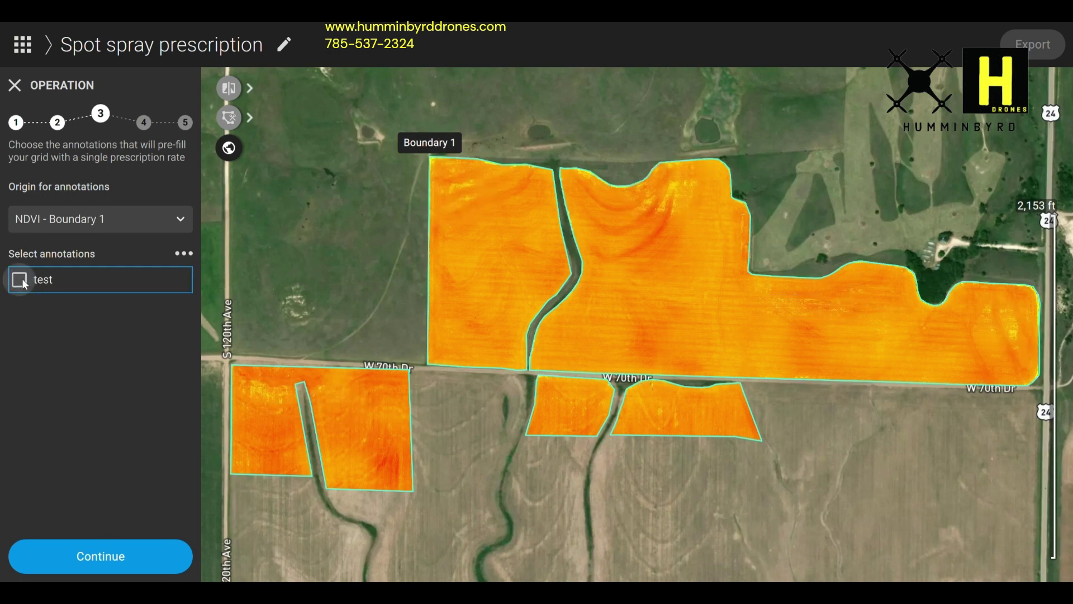
pyautogui.click(24, 283)
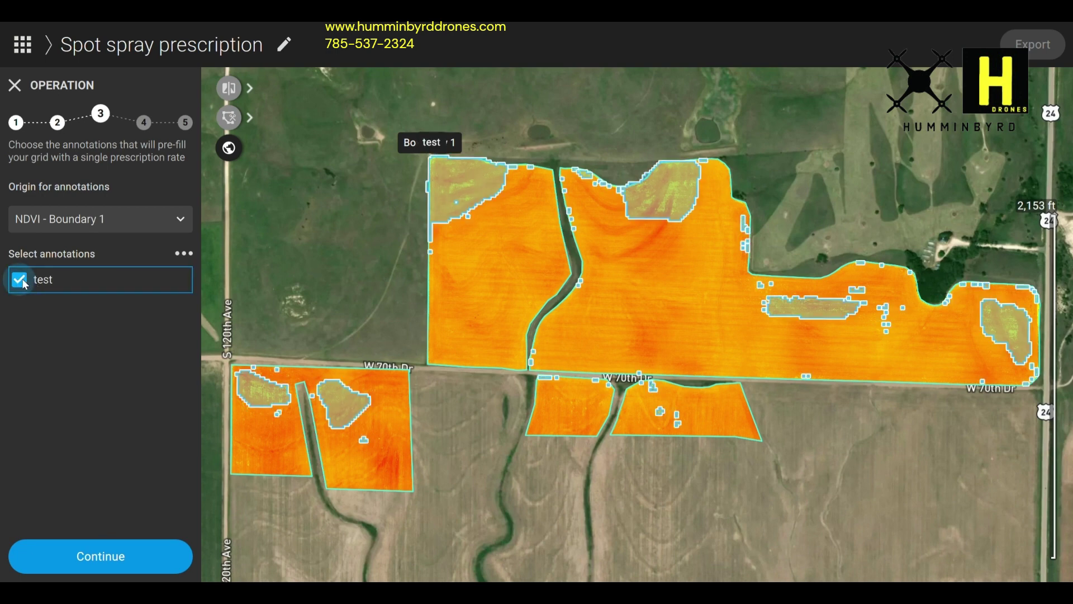
pyautogui.click(25, 284)
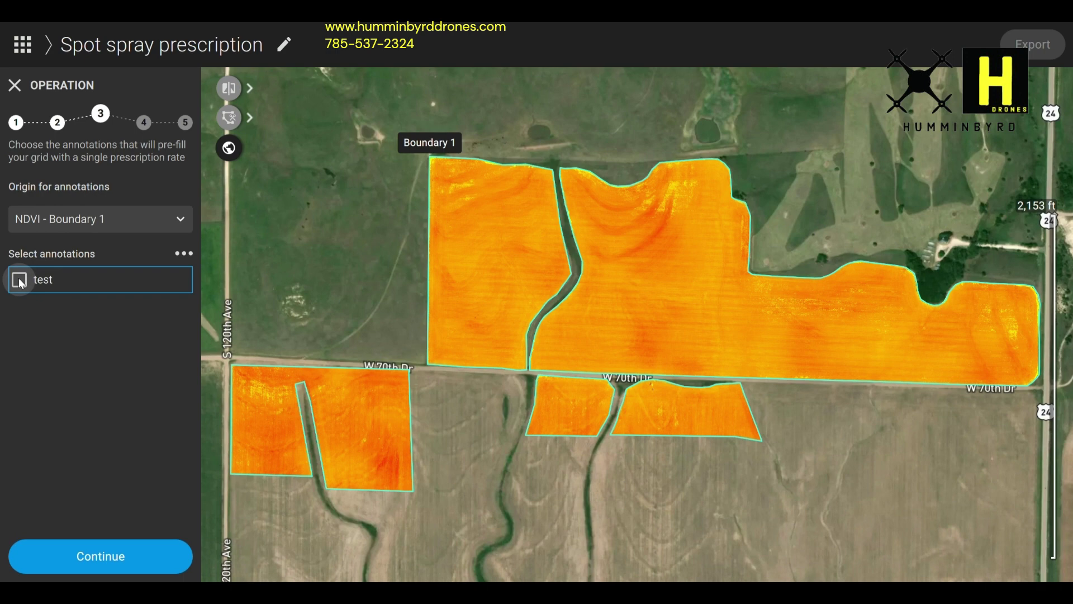
pyautogui.click(22, 283)
pyautogui.click(122, 556)
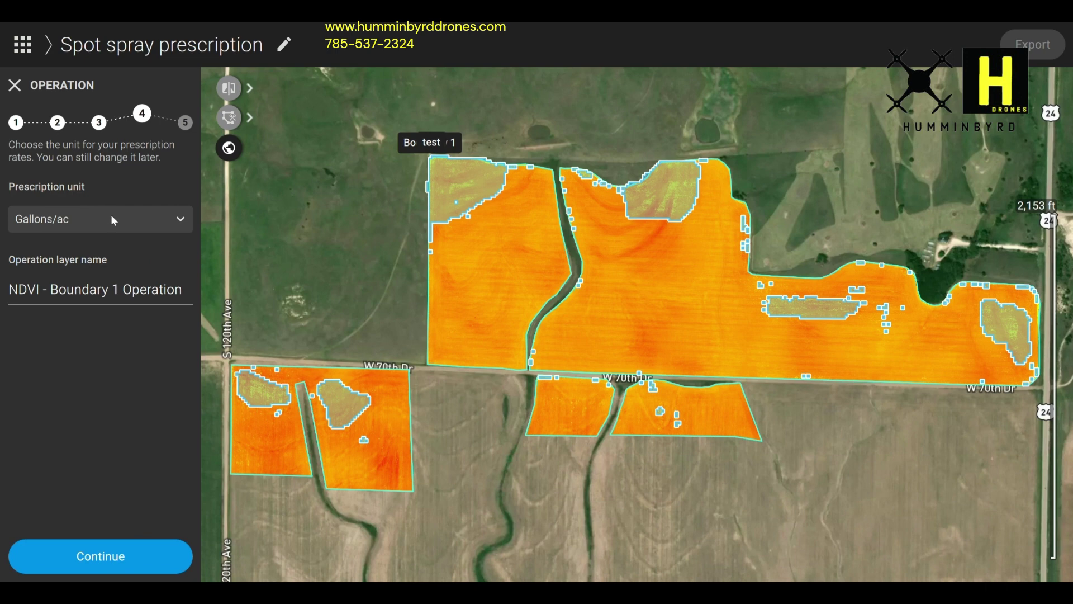
# Use Gallons/ac as the prescription unit and create the operation layer with a 3.281 ft cell size.
pyautogui.click(178, 223)
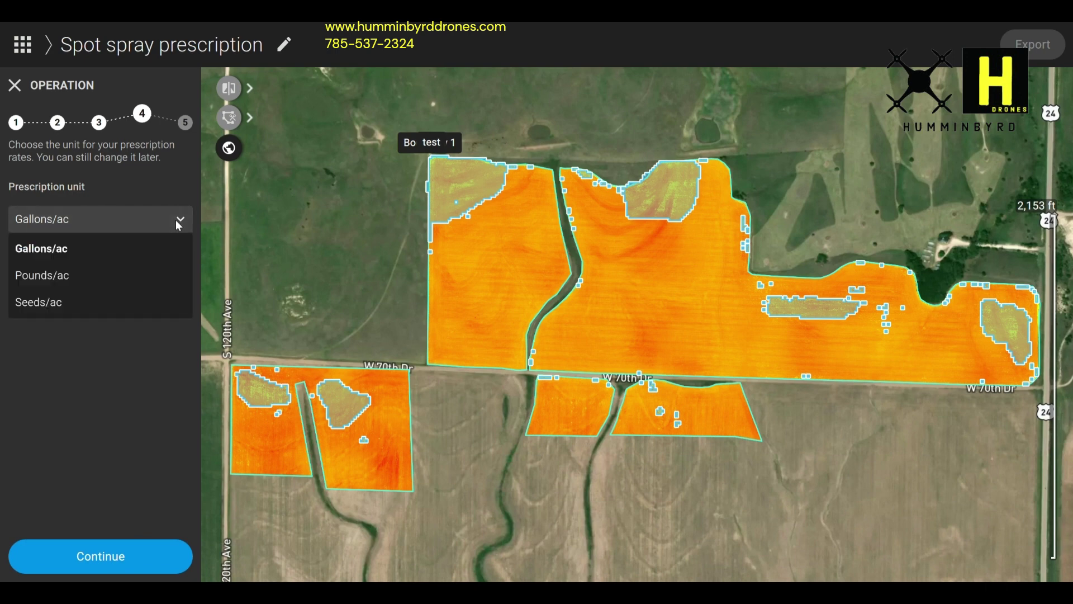
pyautogui.click(108, 256)
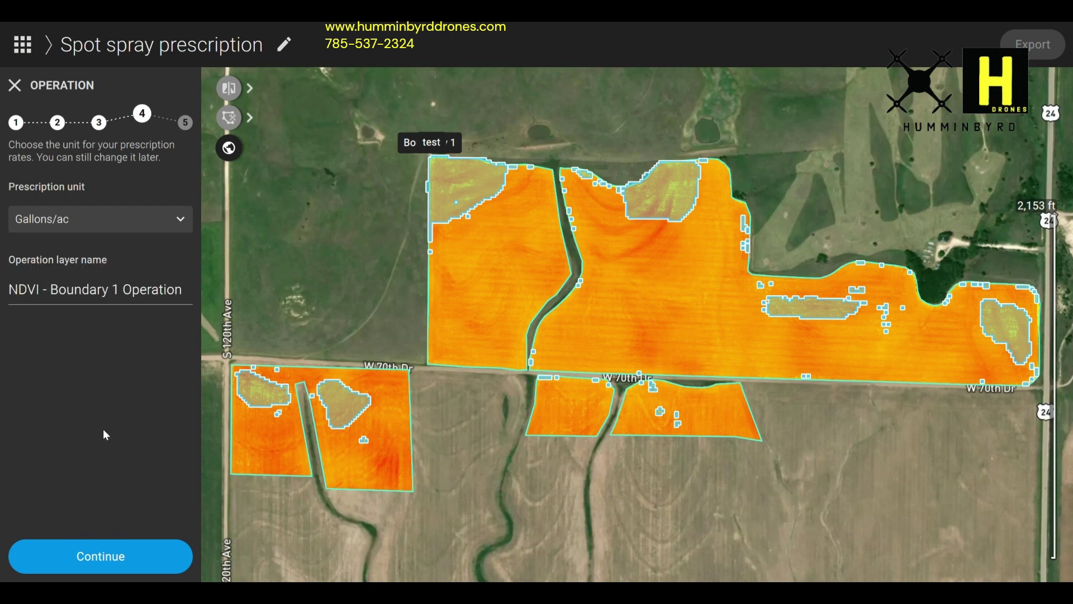
pyautogui.click(109, 557)
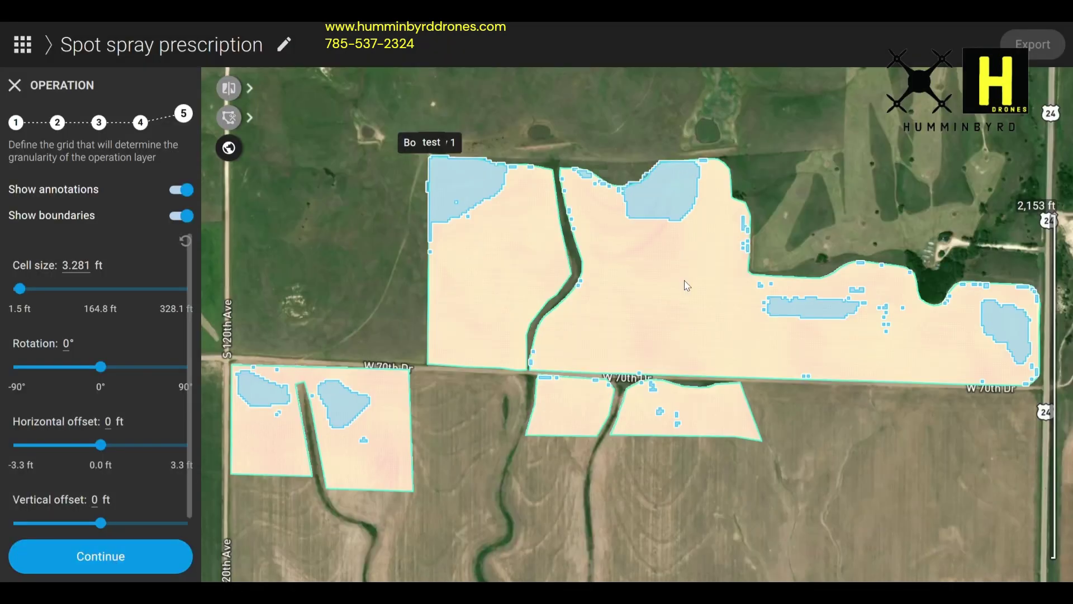
pyautogui.scroll(5, 704, 230)
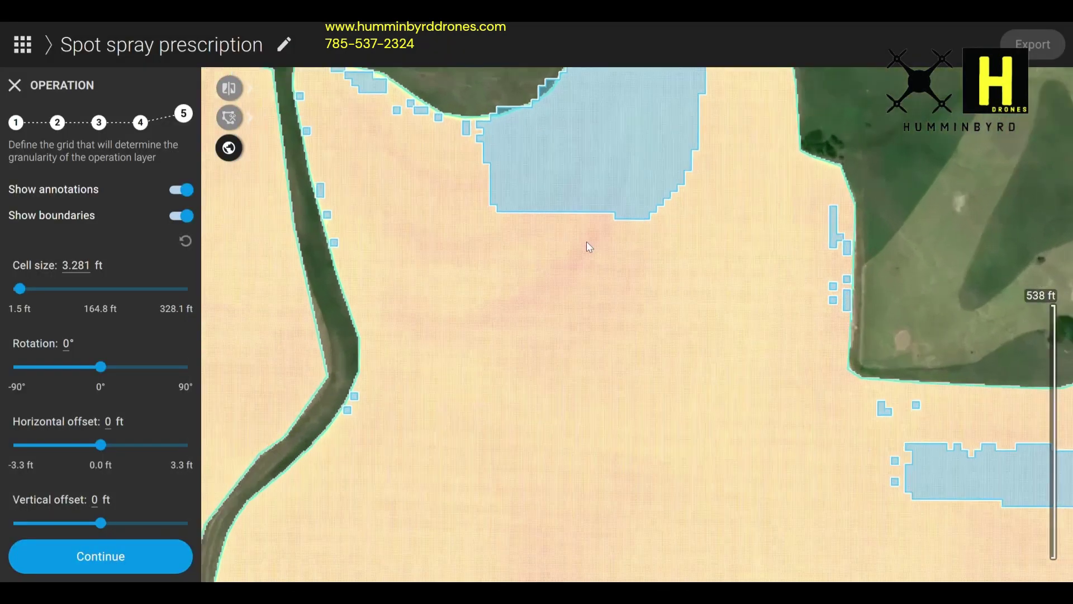
pyautogui.scroll(-3, 590, 247)
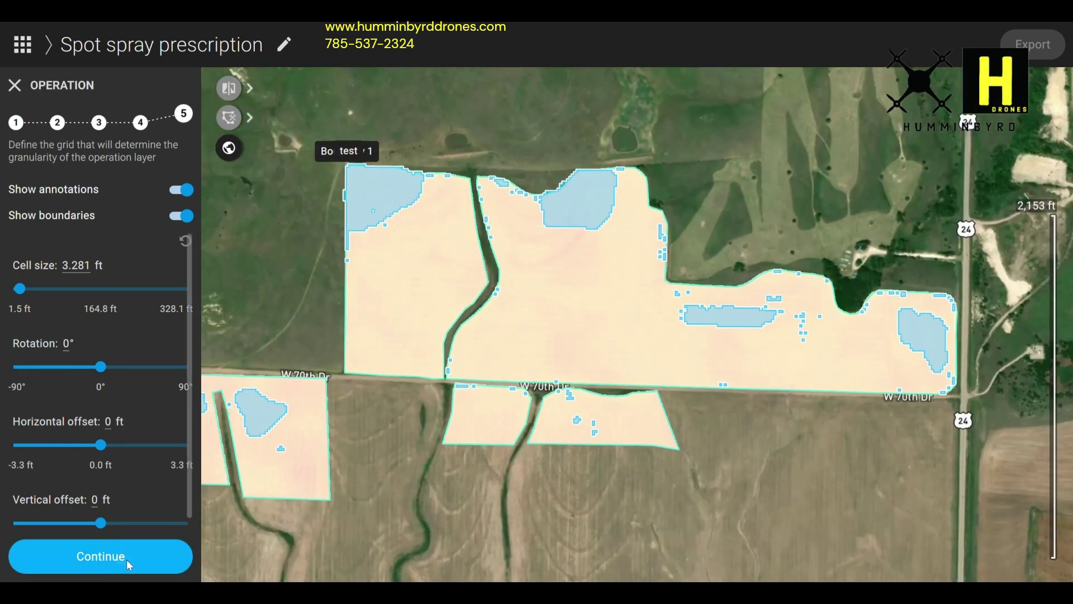
pyautogui.click(127, 559)
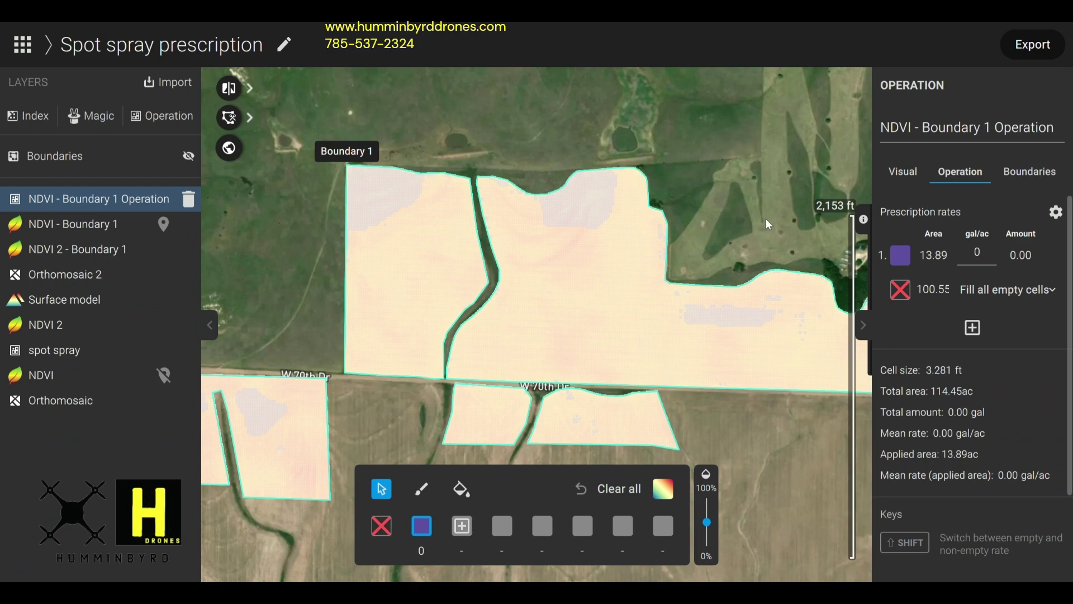
# Examine the pre-filled spray zones across the large field, from its eastern end to the northern patches.
pyautogui.moveTo(765, 219); pyautogui.dragTo(592, 226)
pyautogui.scroll(4, 799, 332)
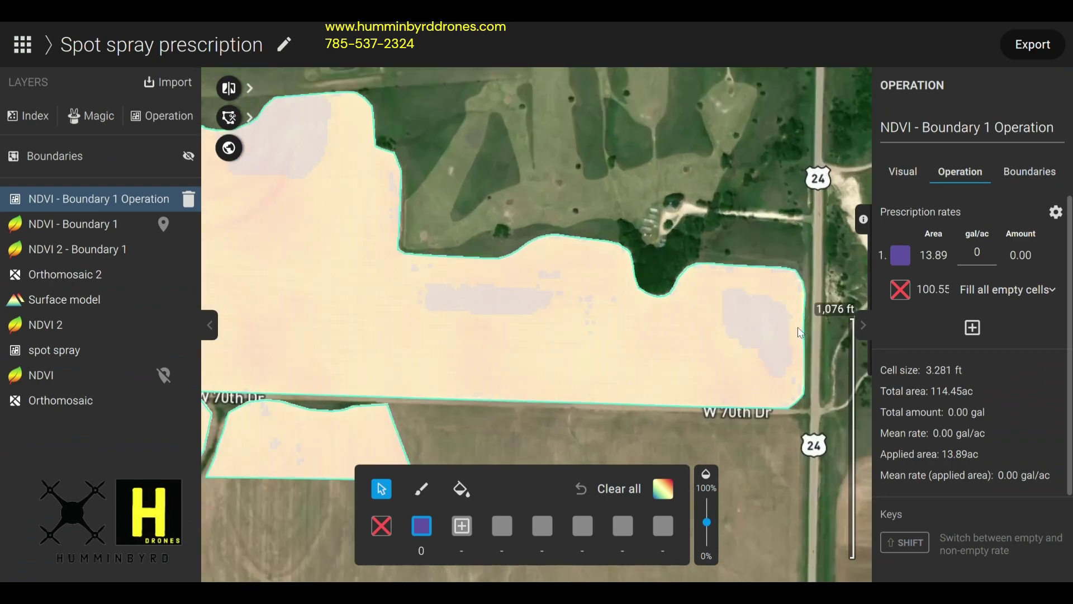
pyautogui.scroll(-2, 662, 254)
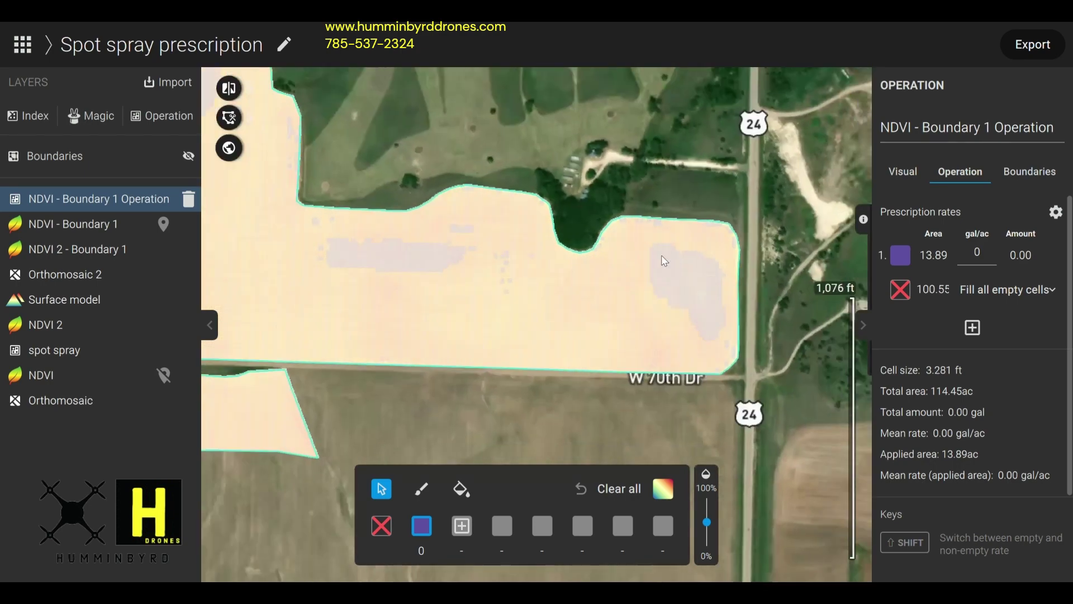
pyautogui.moveTo(546, 146); pyautogui.dragTo(648, 173)
pyautogui.moveTo(447, 225); pyautogui.dragTo(598, 264)
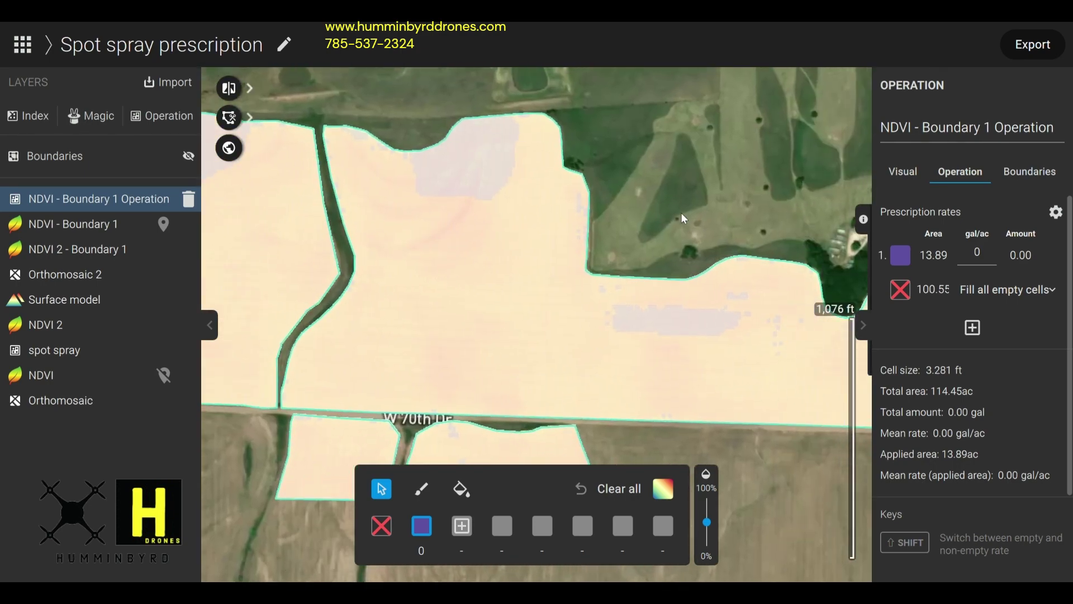
pyautogui.scroll(-1, 608, 224)
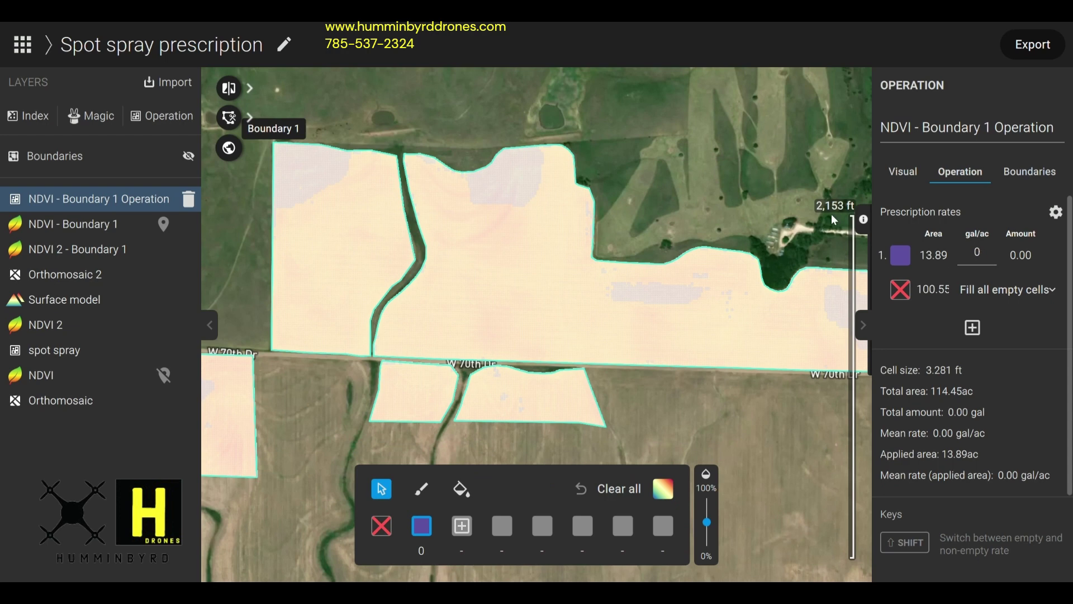
pyautogui.moveTo(734, 189); pyautogui.dragTo(698, 188)
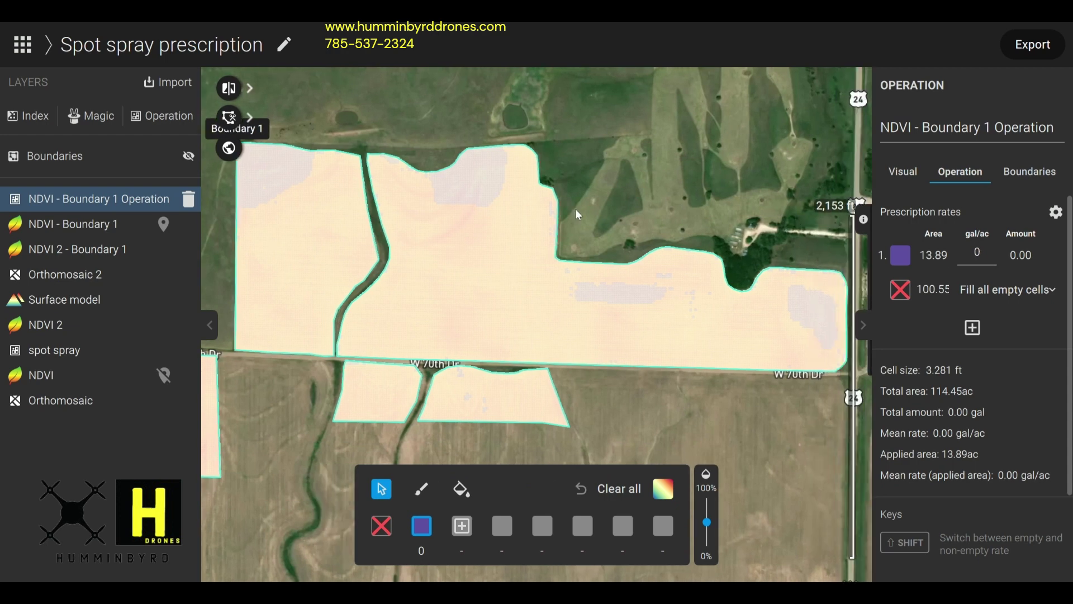
pyautogui.moveTo(531, 128); pyautogui.dragTo(581, 123)
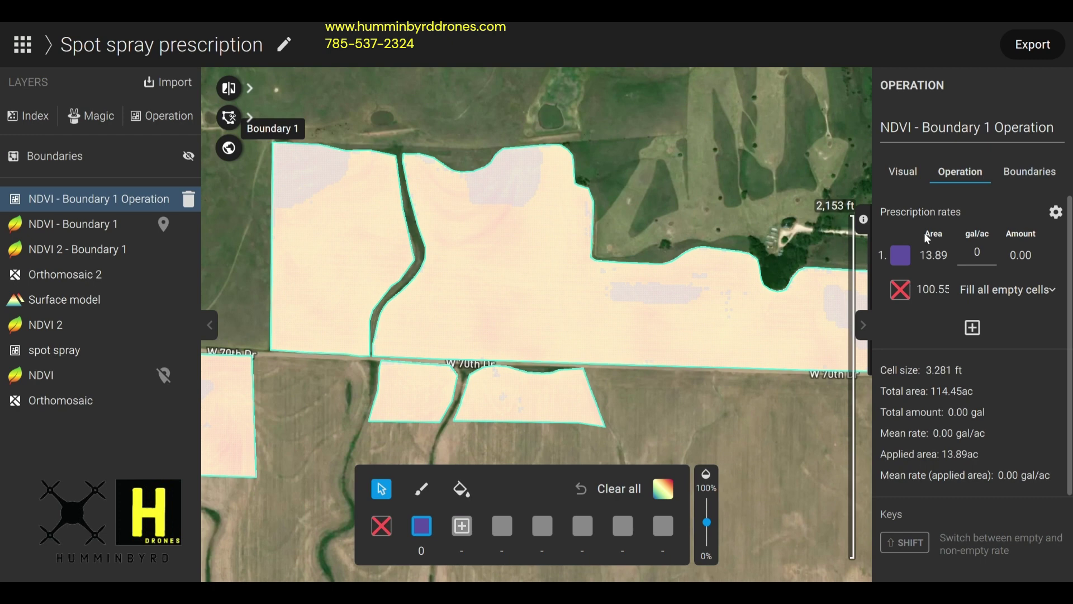
# Set the prescription rate of the pre-filled weed zone to 3 gal/ac.
pyautogui.click(978, 255)
pyautogui.write('3')
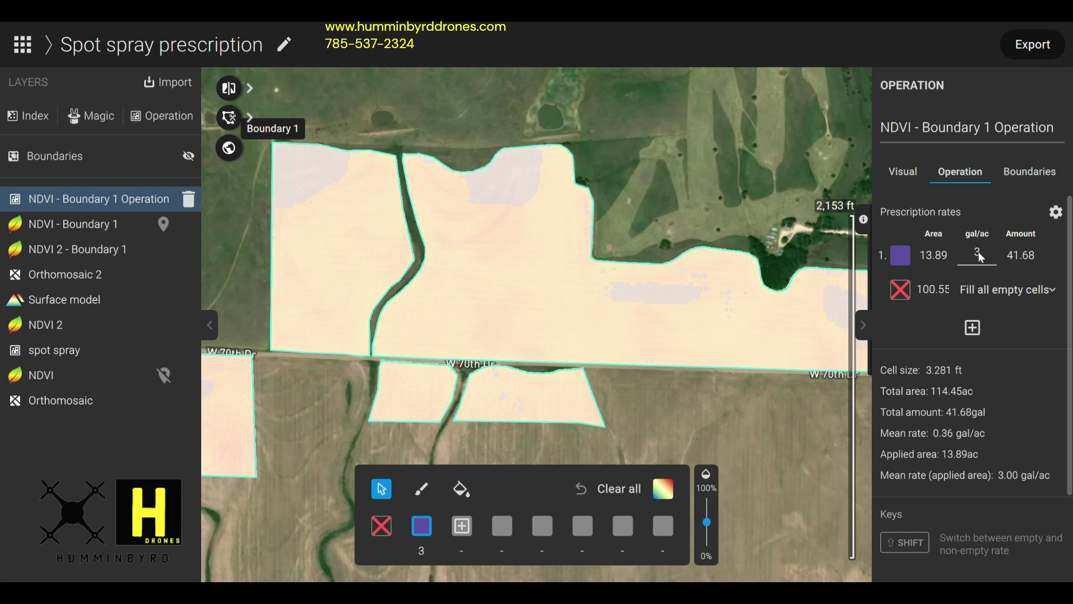
# Review the spray zones in all fields and compare the operation layer with the NDVI - Boundary 1 layer.
pyautogui.moveTo(727, 203); pyautogui.dragTo(672, 181)
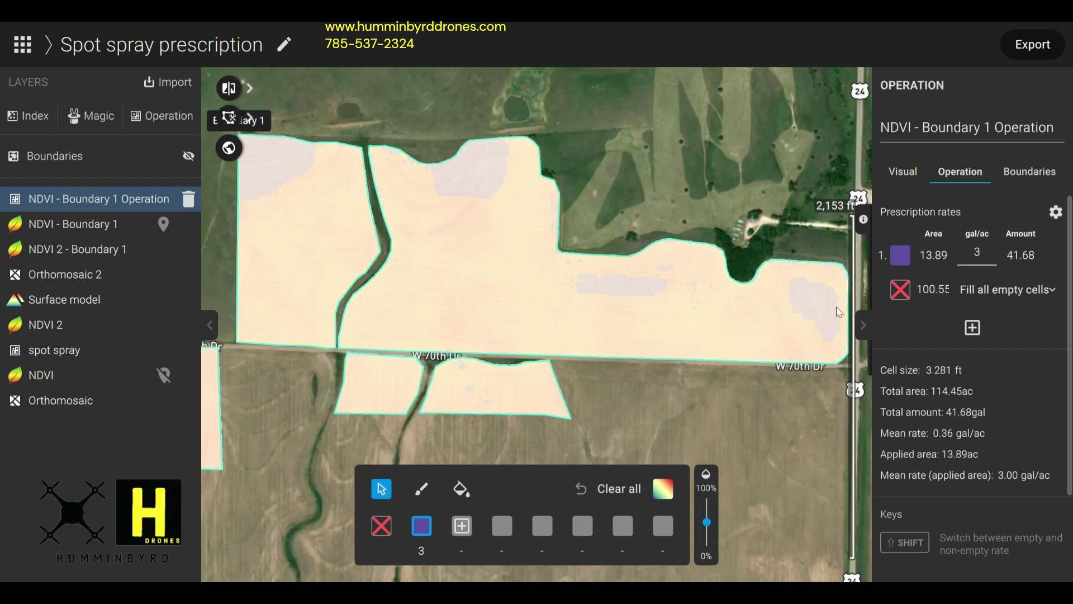
pyautogui.moveTo(454, 182); pyautogui.dragTo(527, 106)
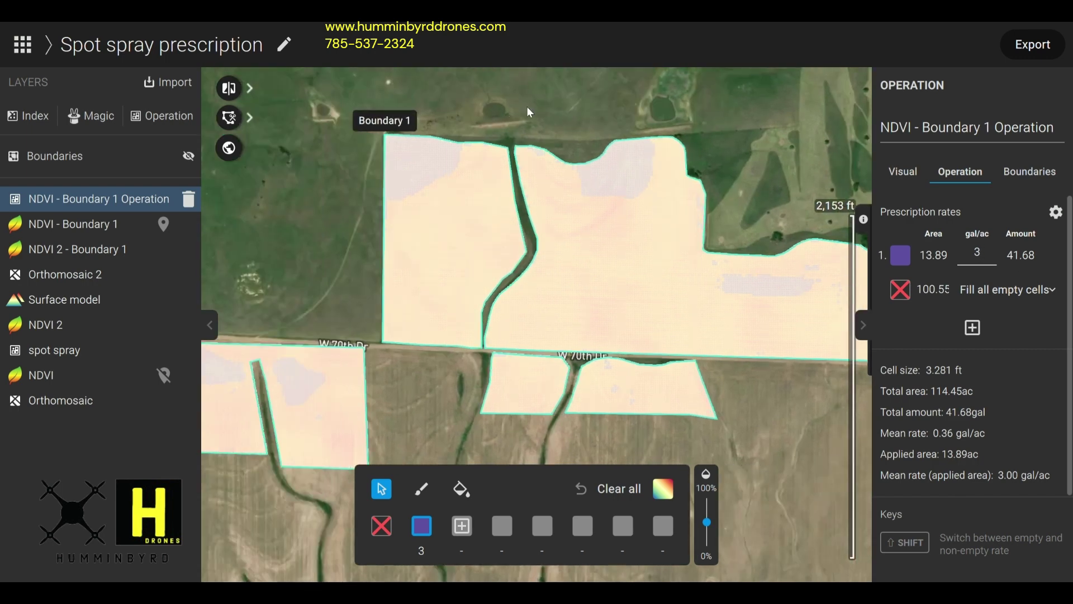
pyautogui.moveTo(417, 275); pyautogui.dragTo(311, 287)
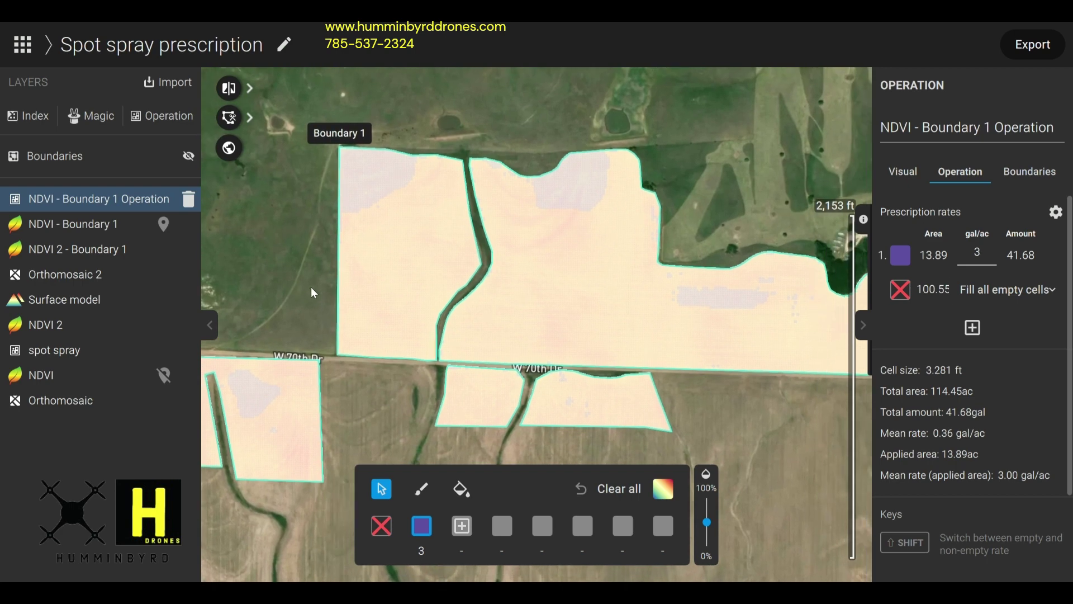
pyautogui.scroll(-2, 696, 193)
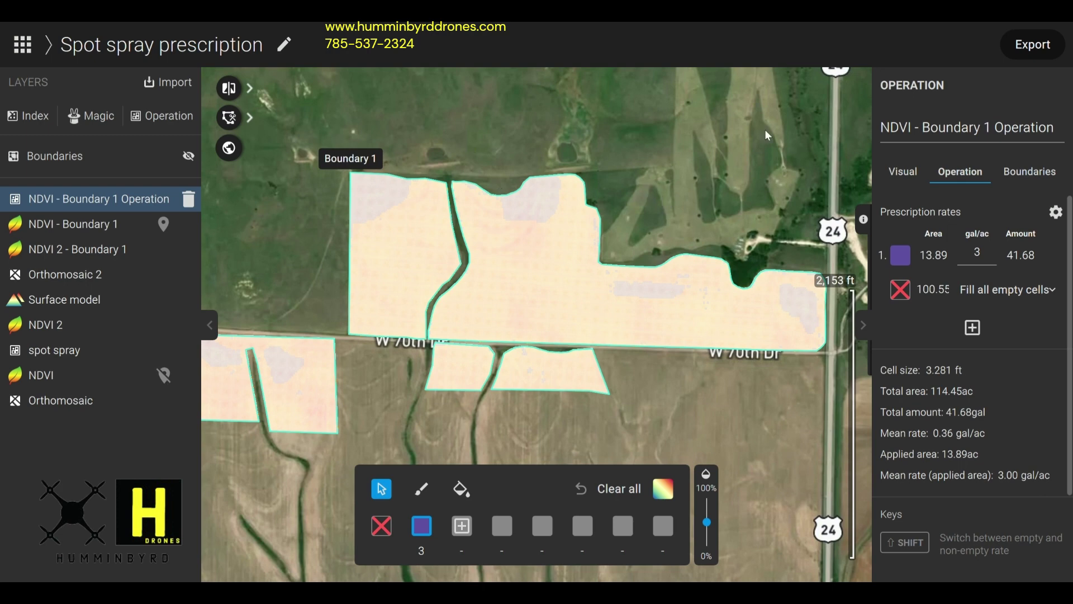
pyautogui.click(123, 224)
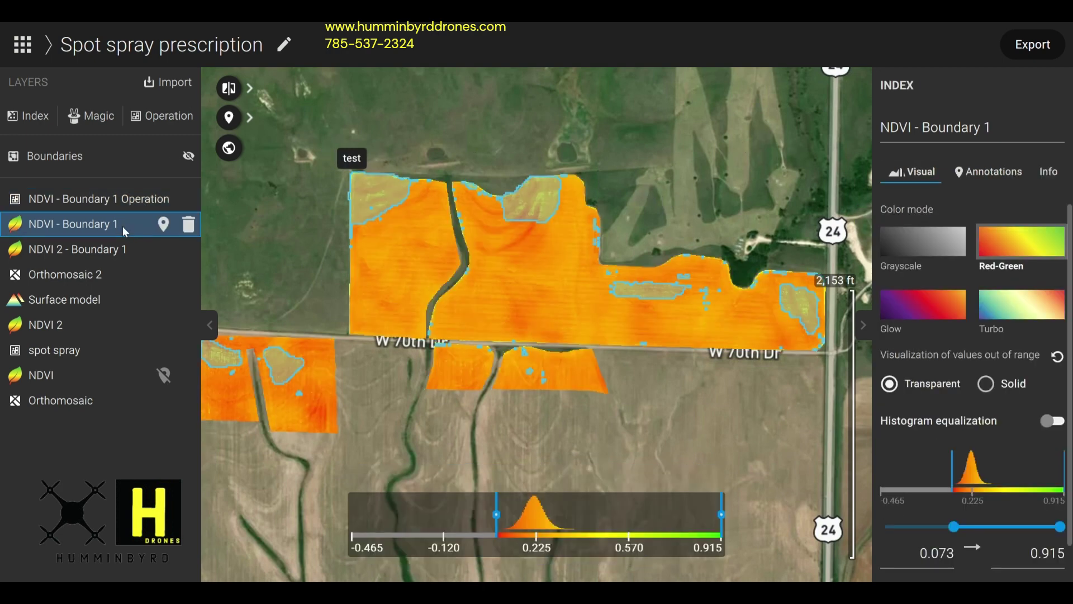
pyautogui.click(153, 200)
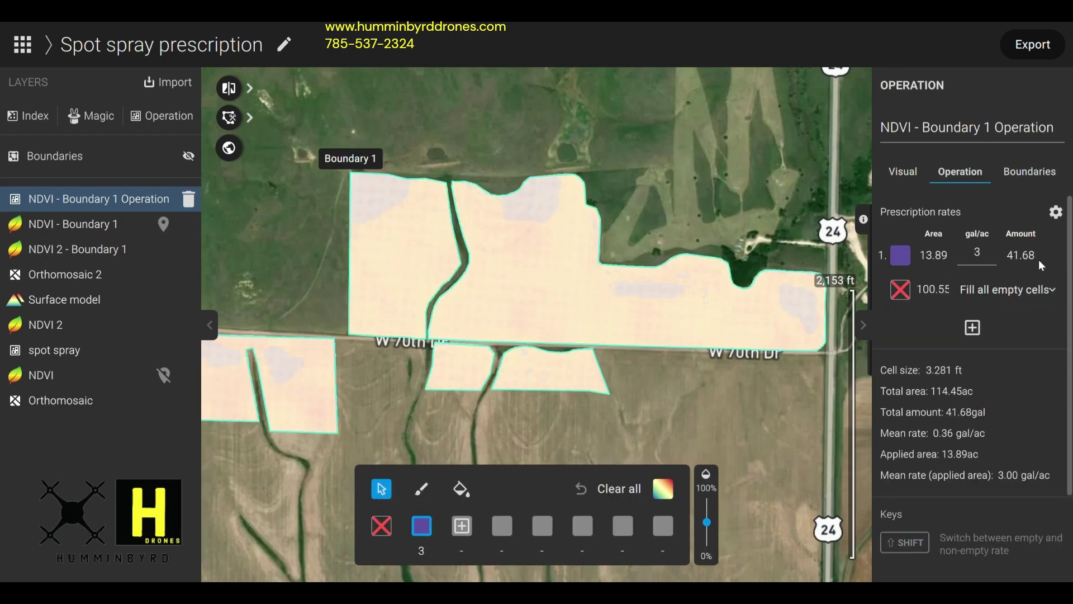
# Set up an export of NDVI - Boundary 1 Operation for DJI Agras (T-series) as a DJI Agras VRA mission.
pyautogui.click(1034, 45)
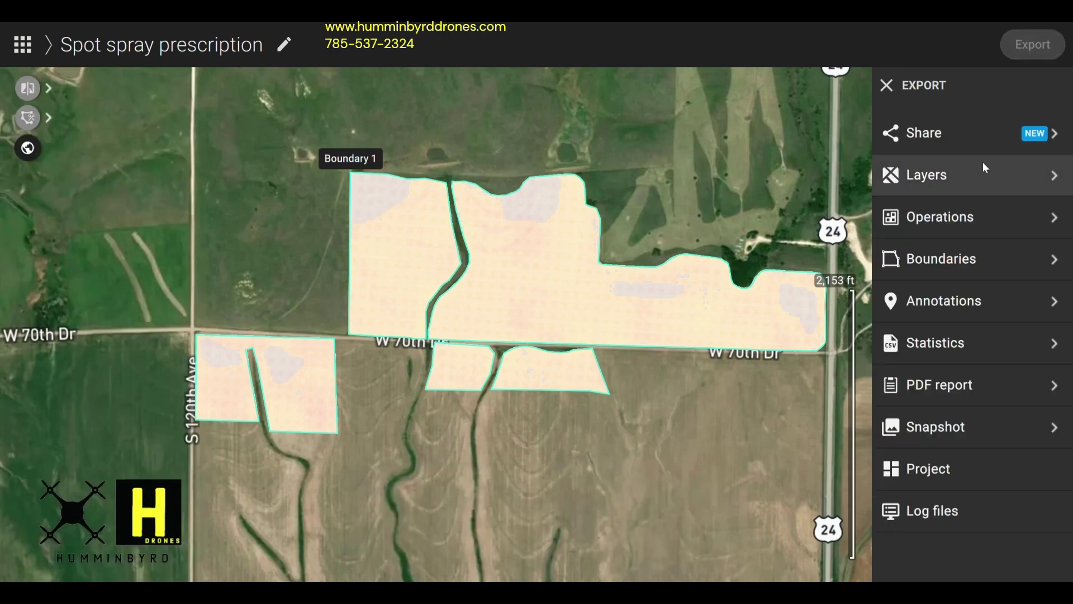
pyautogui.click(983, 218)
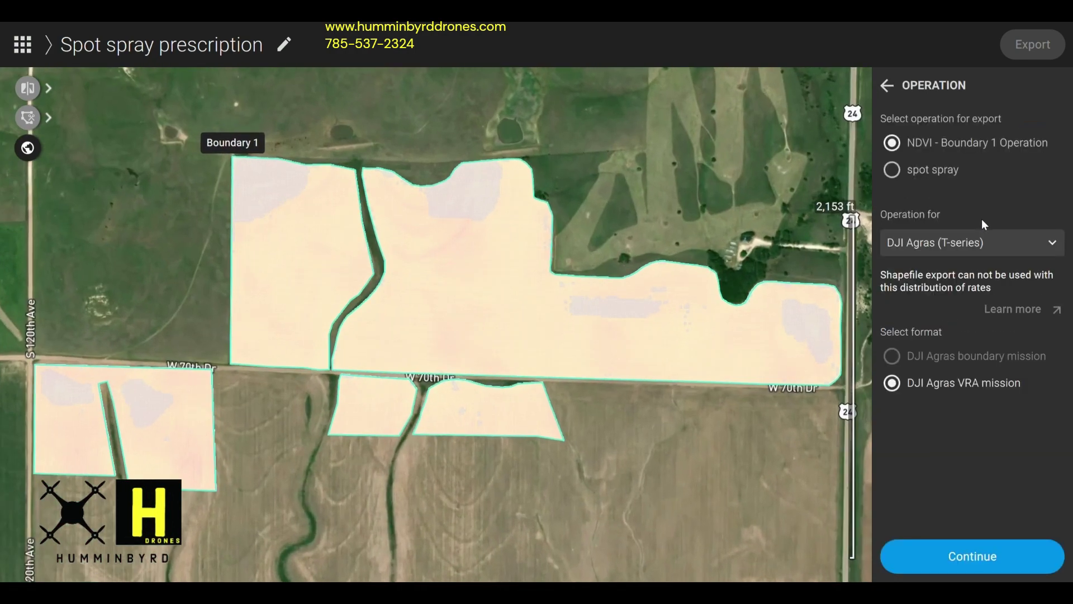
pyautogui.click(921, 148)
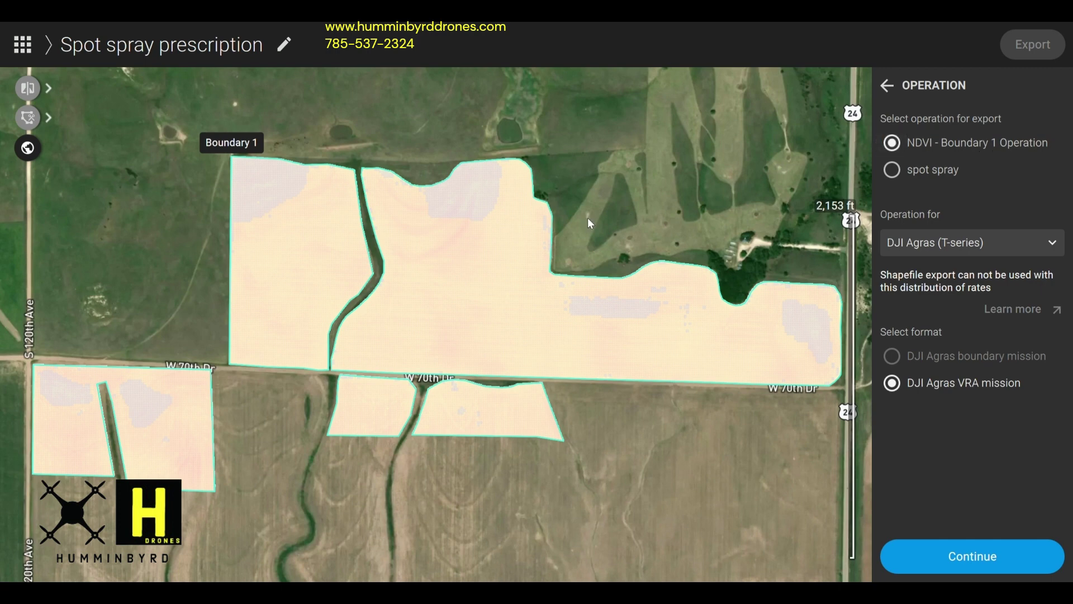
pyautogui.click(1031, 246)
pyautogui.click(980, 256)
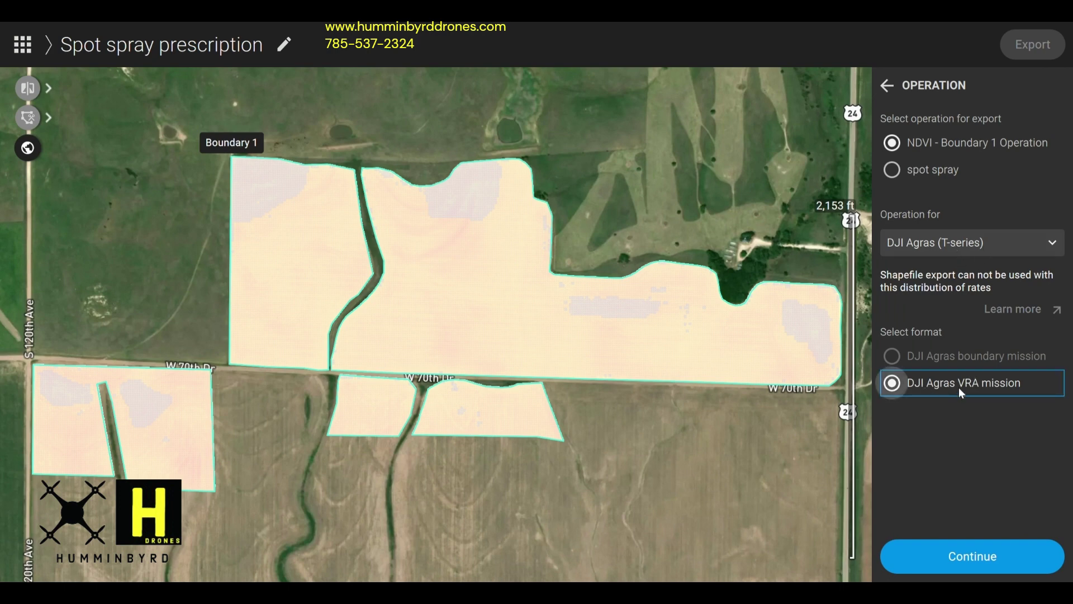
pyautogui.click(981, 549)
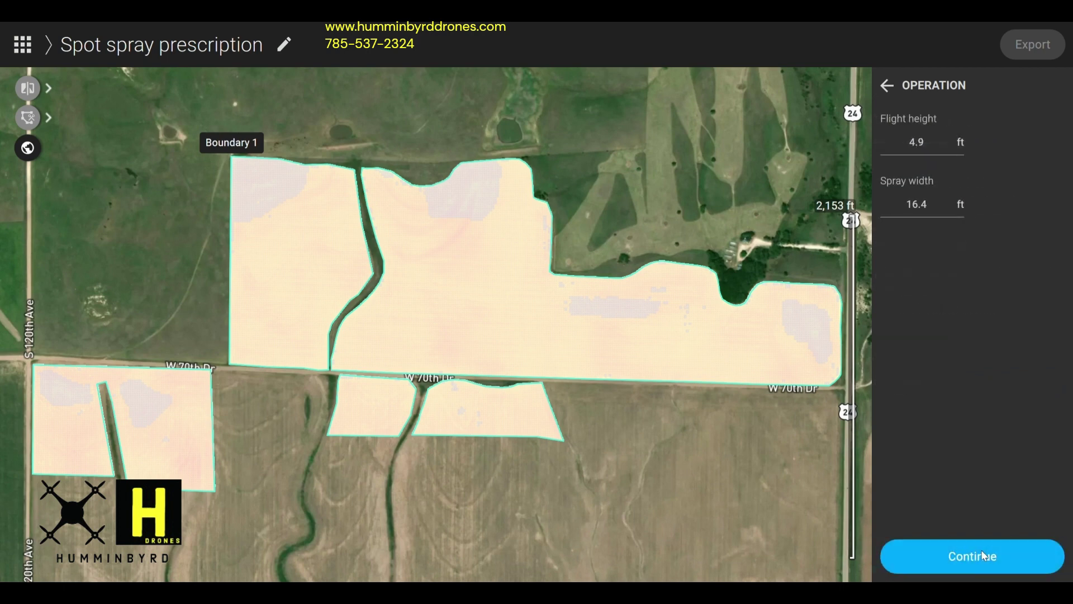
# Set the flight height to 10 ft and the spray width to 28 ft, and export the mission.
pyautogui.click(939, 147)
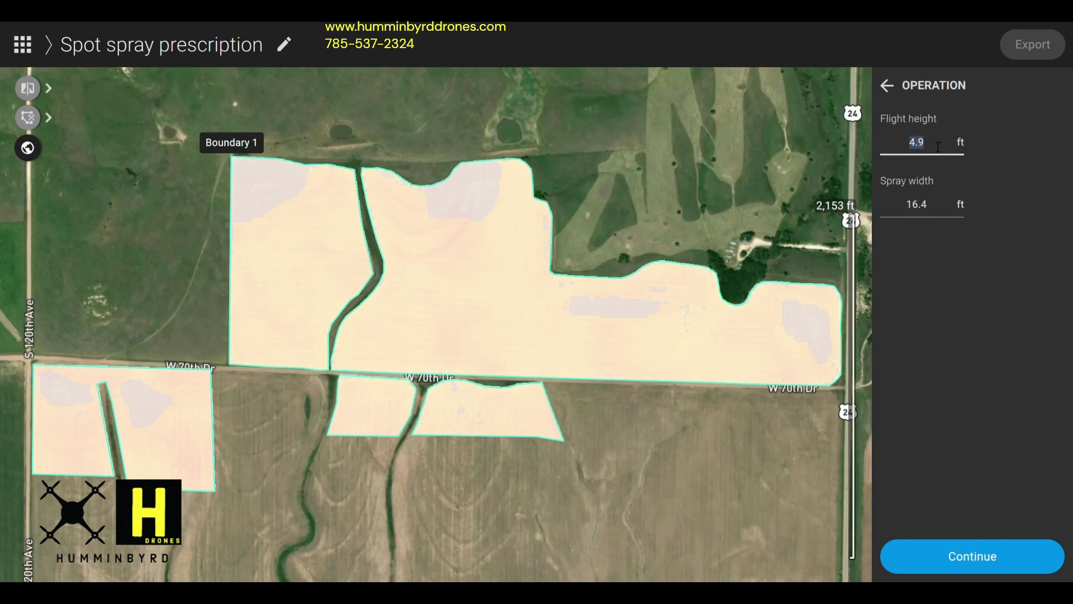
pyautogui.write('10')
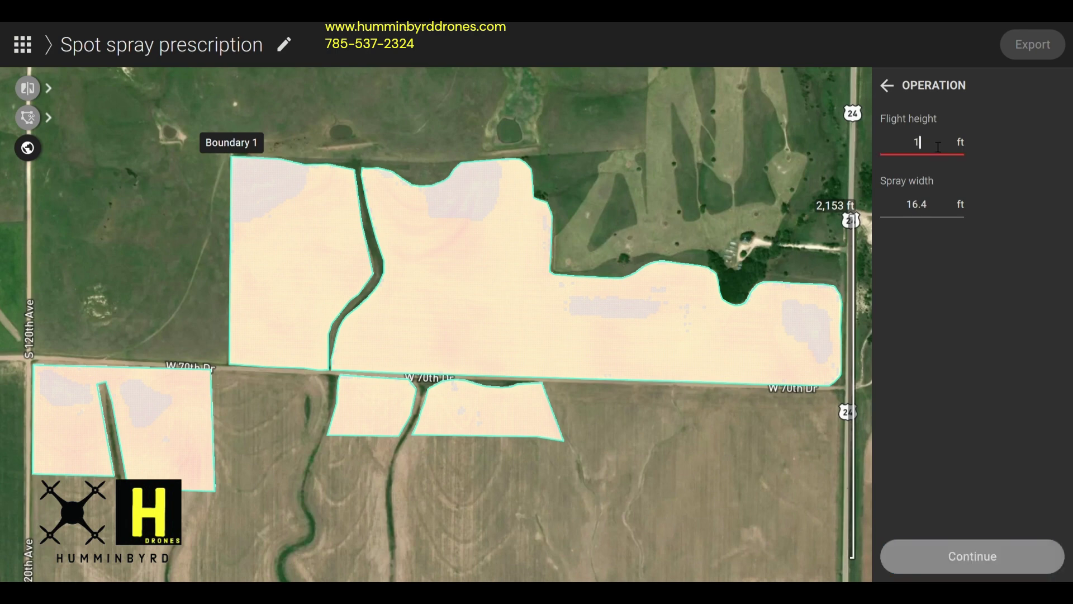
pyautogui.click(943, 215)
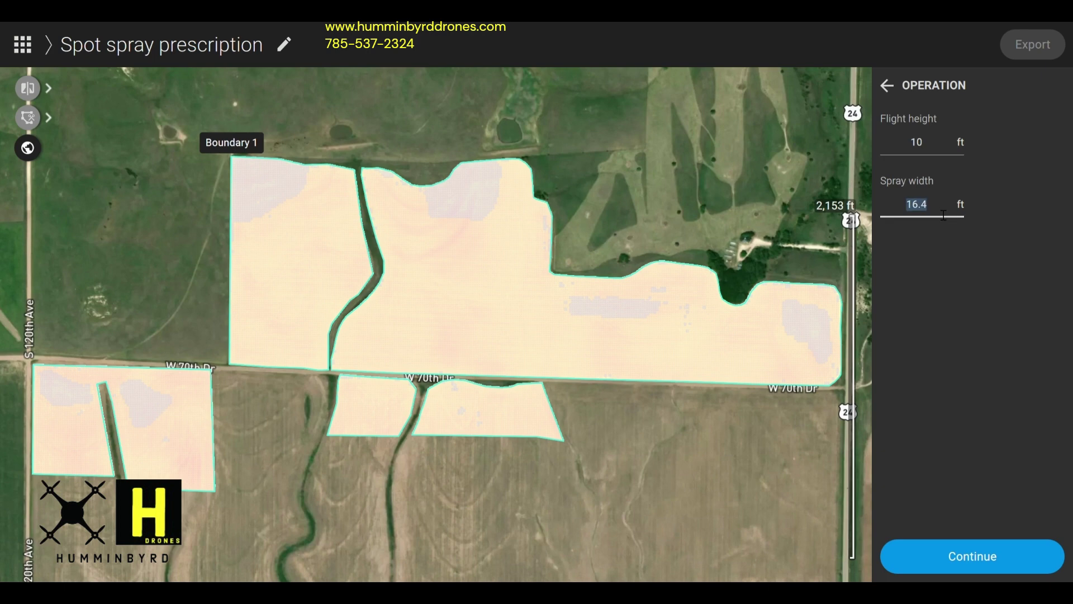
pyautogui.write('28')
pyautogui.click(966, 556)
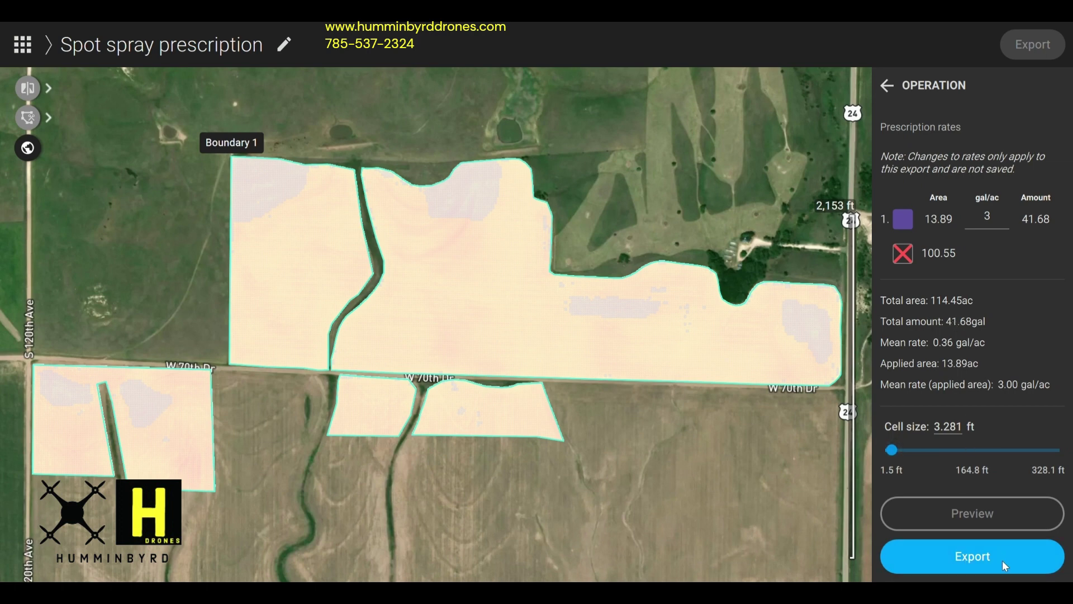
pyautogui.click(984, 555)
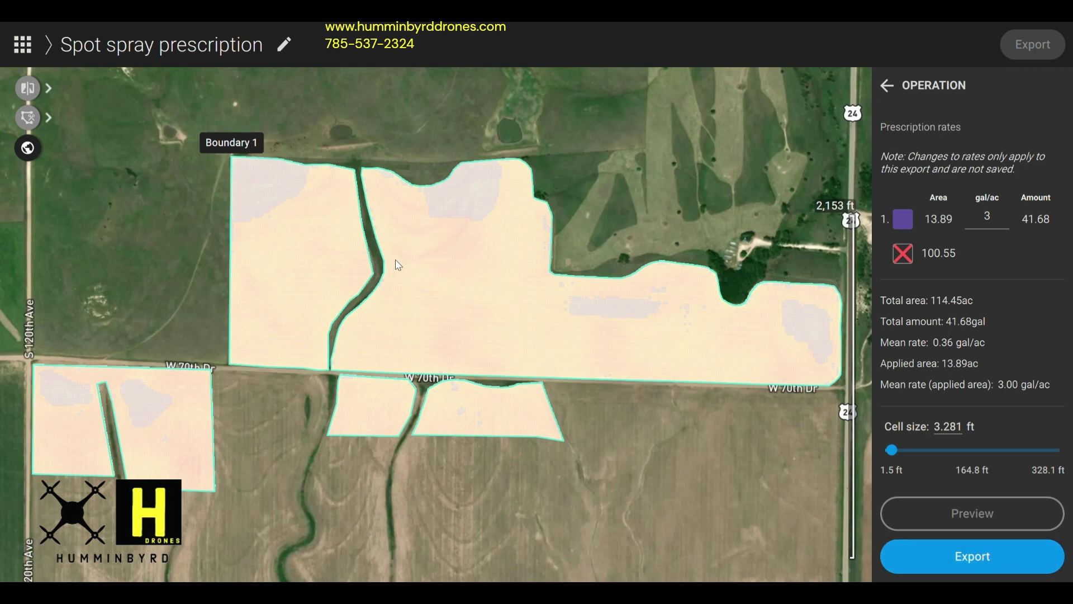